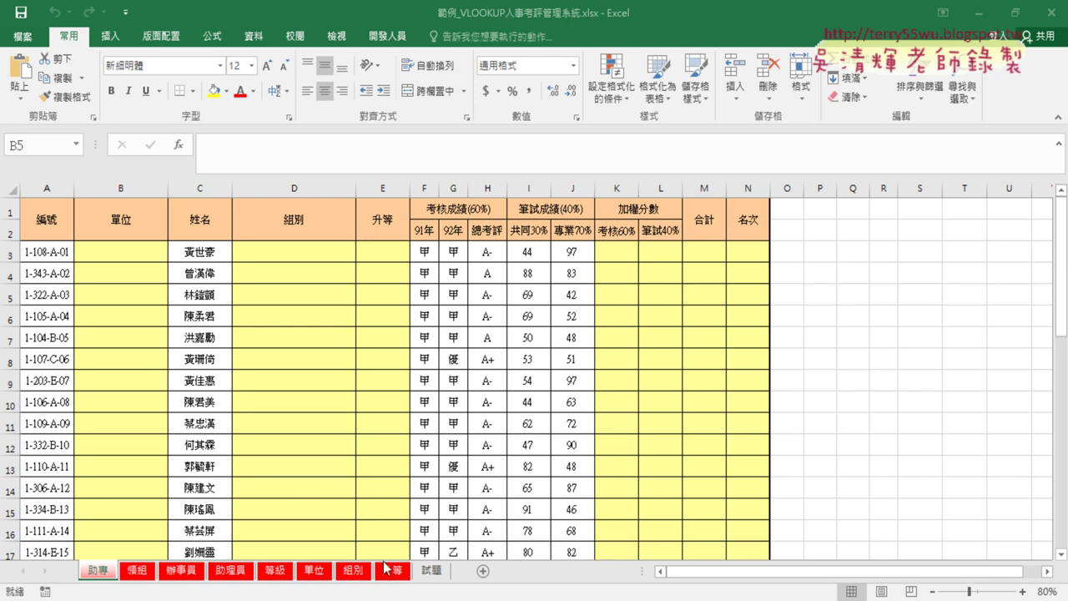
# Review the assignment instructions image on the 試題 sheet.
pyautogui.click(433, 571)
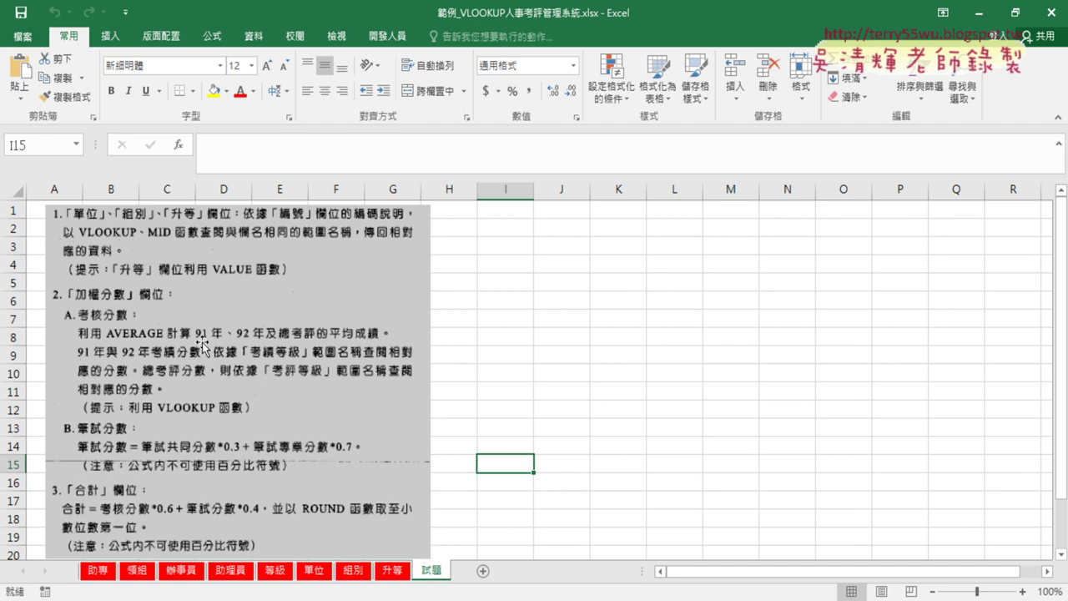
pyautogui.scroll(-1, 527, 434)
pyautogui.scroll(-1, 528, 435)
pyautogui.scroll(2, 525, 429)
# Compare the employee tables on the 助專, 領組, 辦事員 and 助理員 sheets.
pyautogui.click(97, 571)
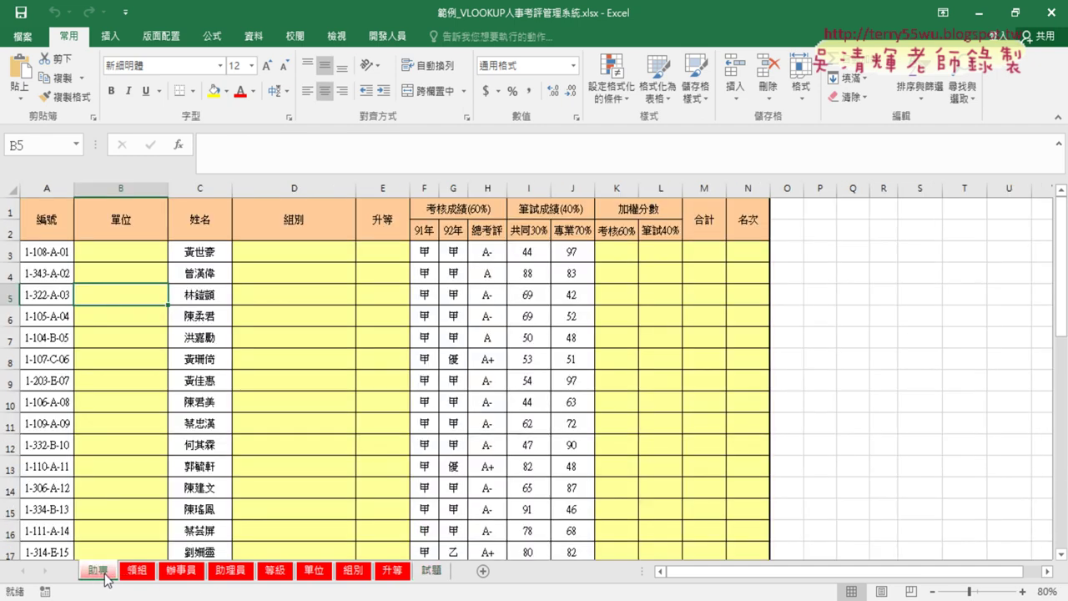
pyautogui.click(136, 571)
pyautogui.click(191, 576)
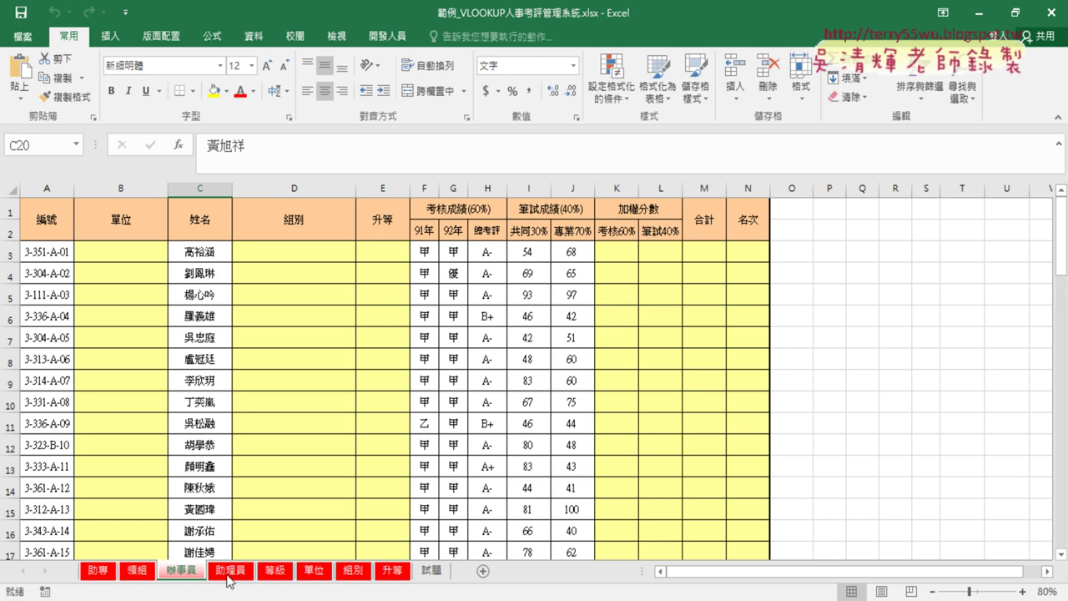
pyautogui.click(232, 574)
pyautogui.click(96, 570)
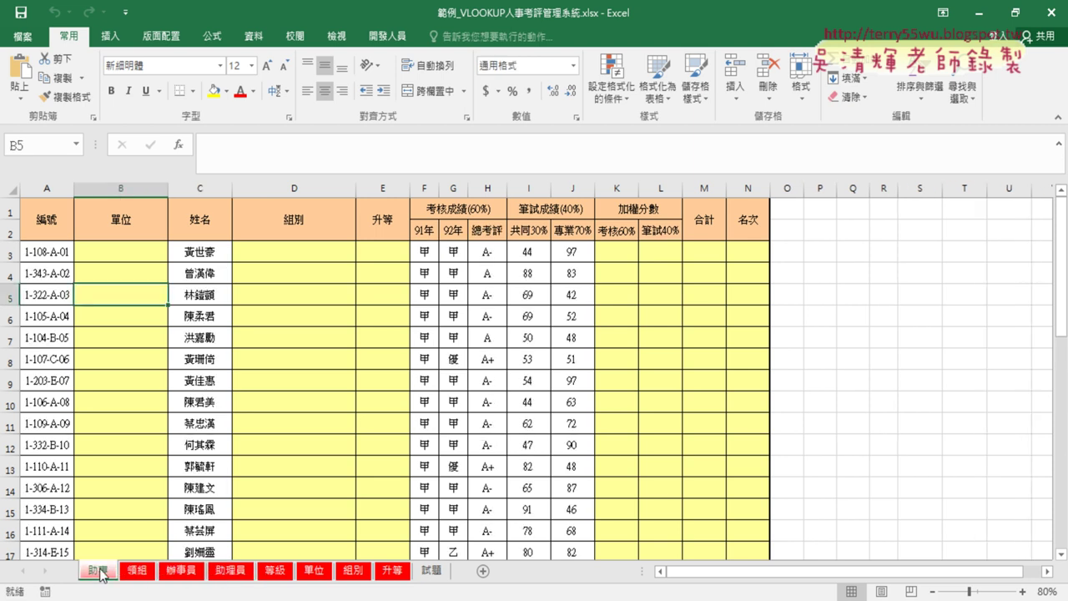
pyautogui.click(142, 571)
pyautogui.click(178, 576)
pyautogui.click(240, 577)
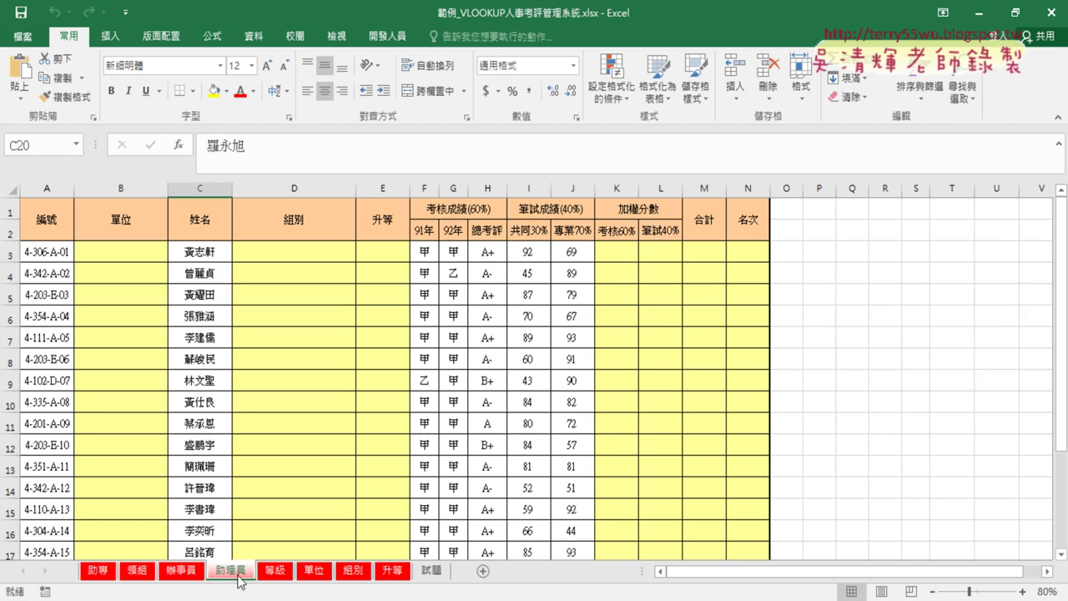
pyautogui.click(102, 576)
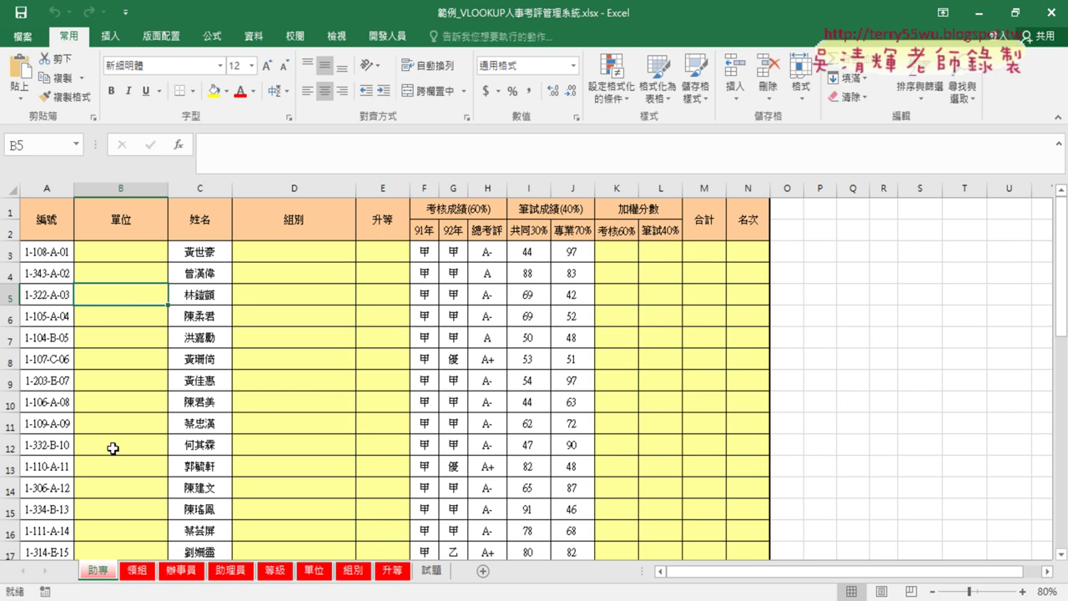
# Check the empty 單位 column B on 助專, then view the 單位 unit-code lookup sheet.
pyautogui.click(124, 184)
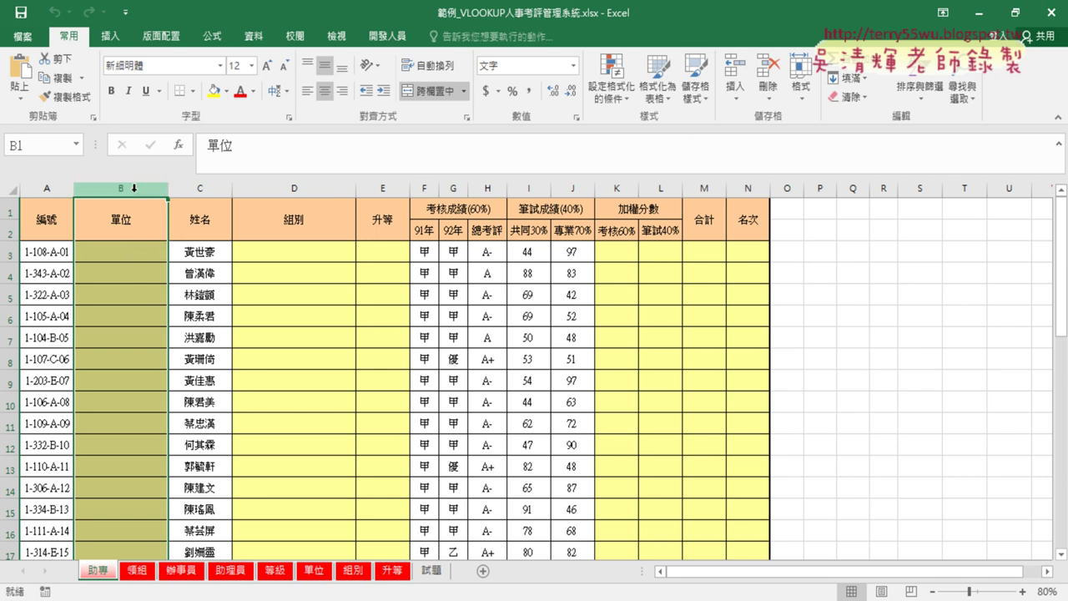
pyautogui.click(136, 249)
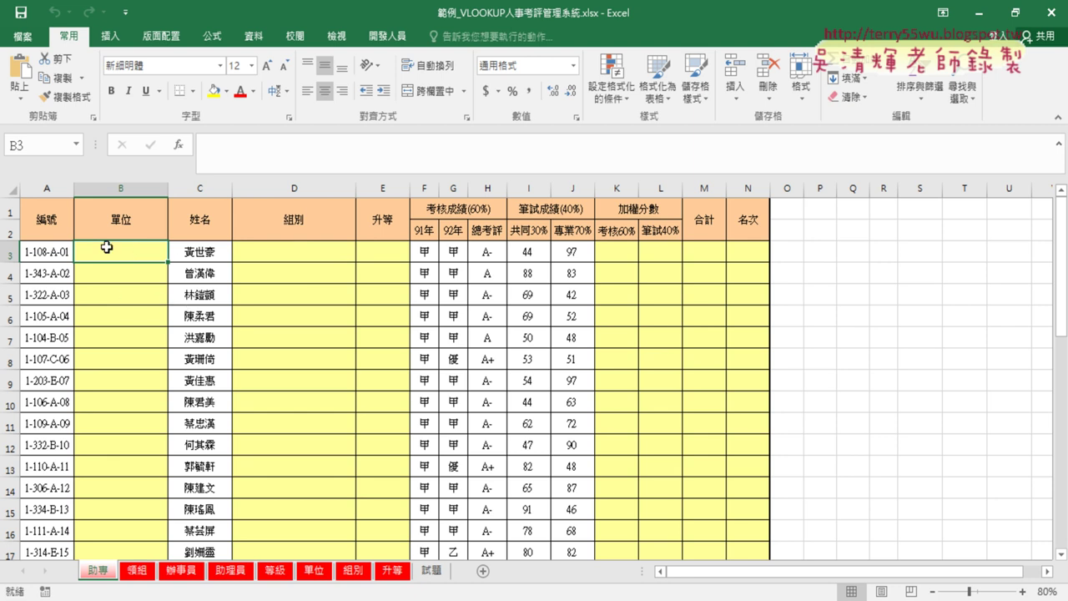
pyautogui.click(135, 181)
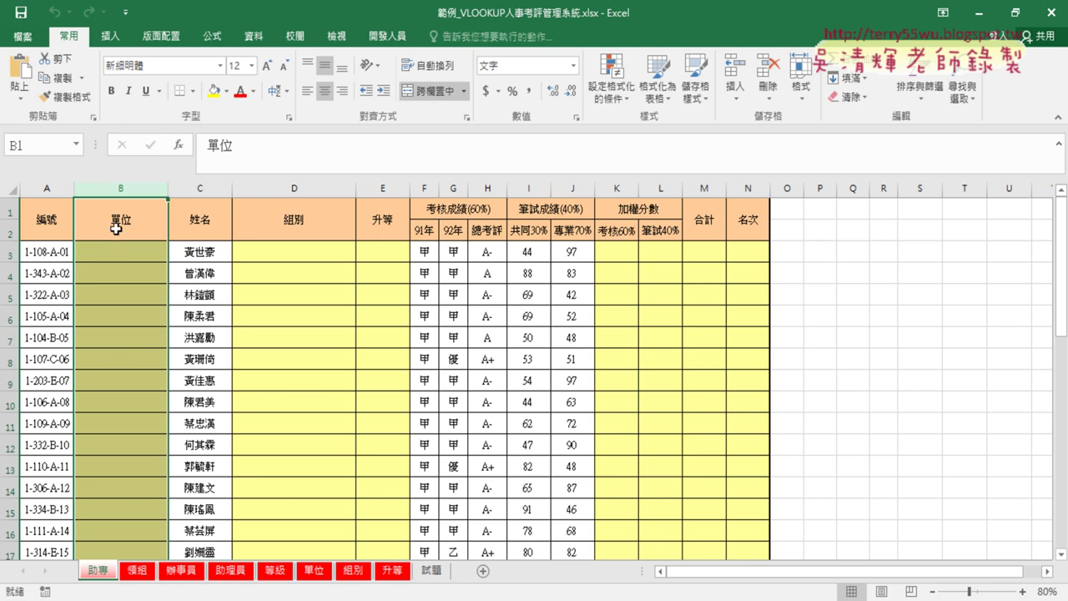
pyautogui.click(315, 571)
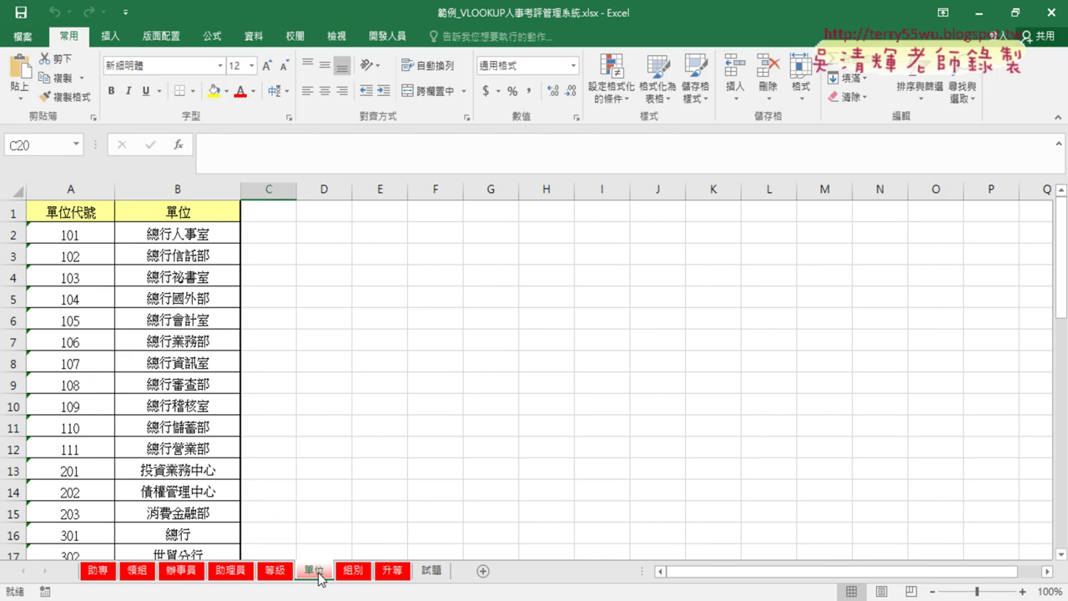
# Confirm in Name Manager that the name 單位 refers to =單位!$A$2:$B$46.
pyautogui.click(219, 38)
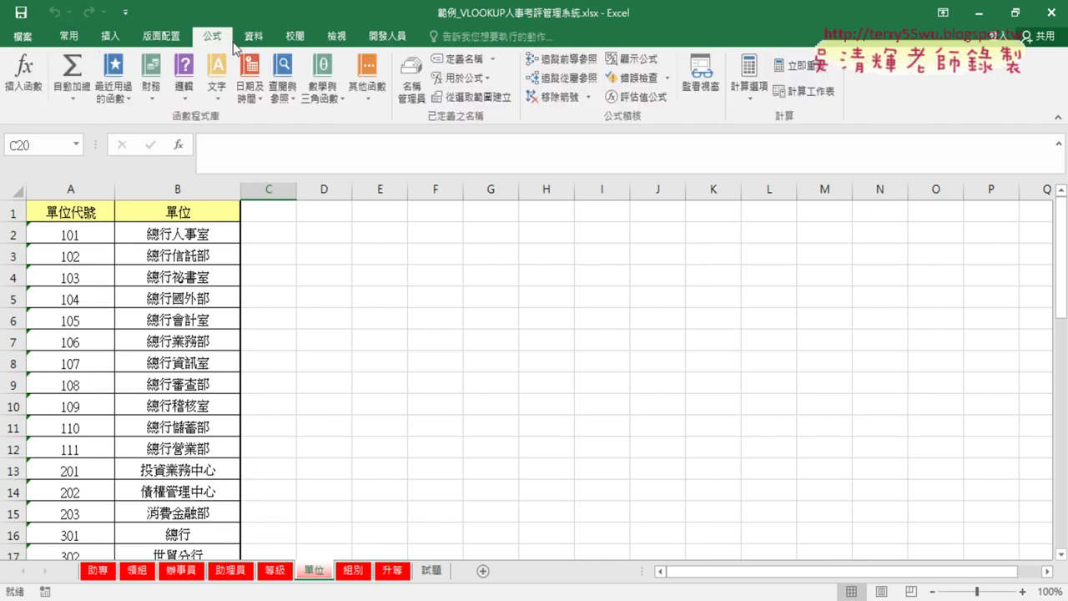
pyautogui.click(421, 94)
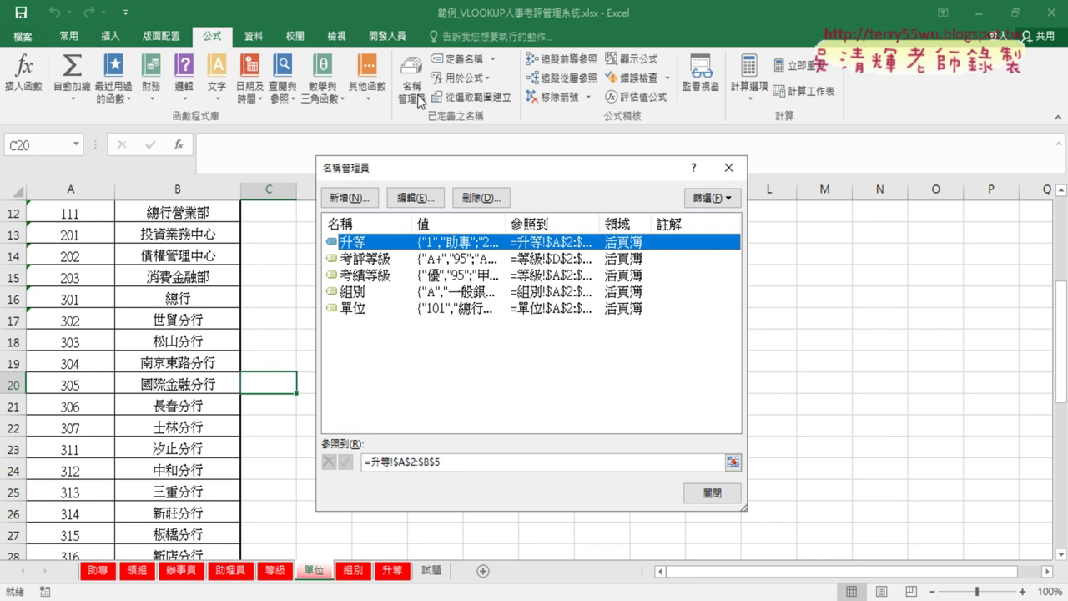
pyautogui.click(362, 310)
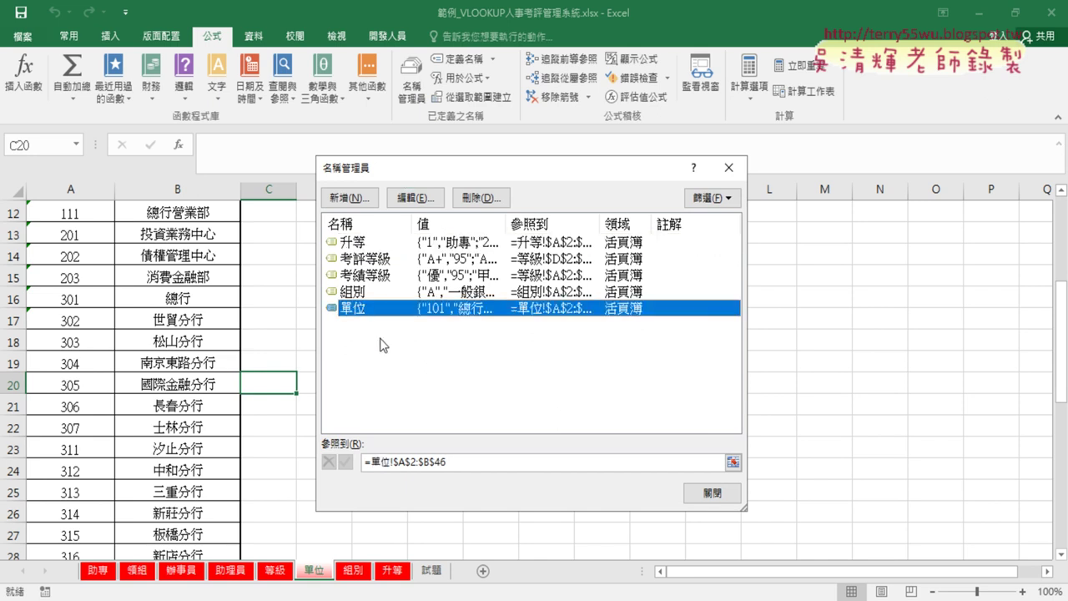
pyautogui.click(448, 461)
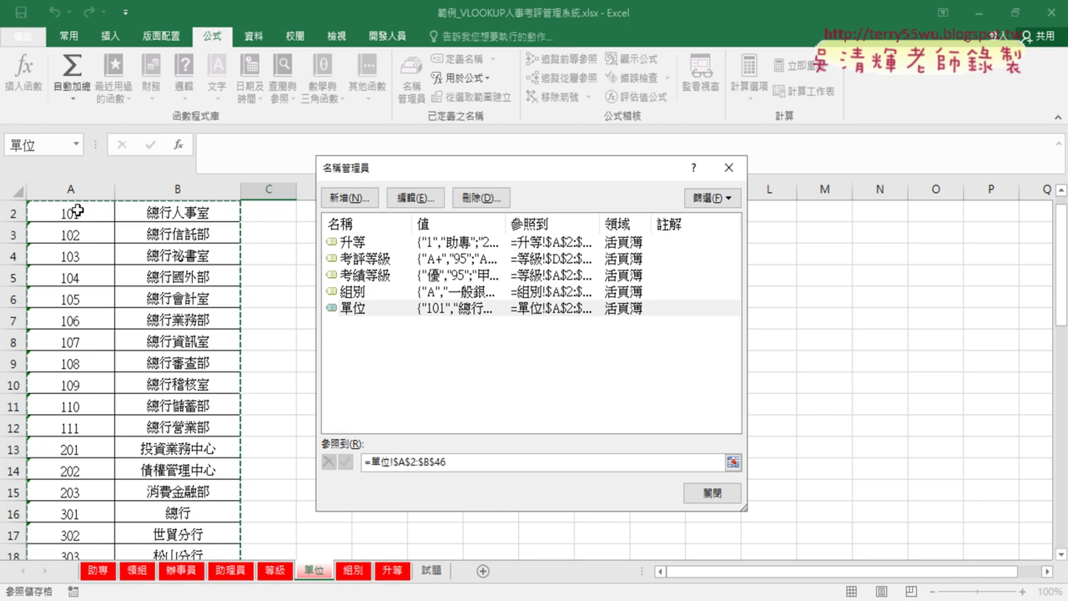
pyautogui.click(731, 170)
# On 助專, inspect the empty 單位 column, the column A ID codes, and cells B3 and D3.
pyautogui.click(101, 574)
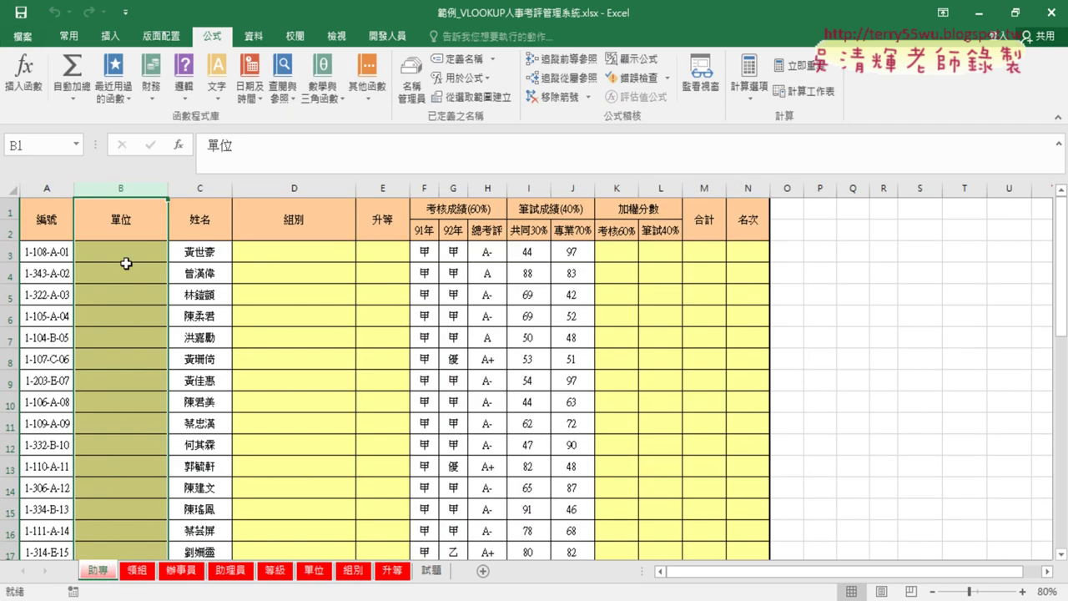
pyautogui.click(129, 188)
pyautogui.click(45, 189)
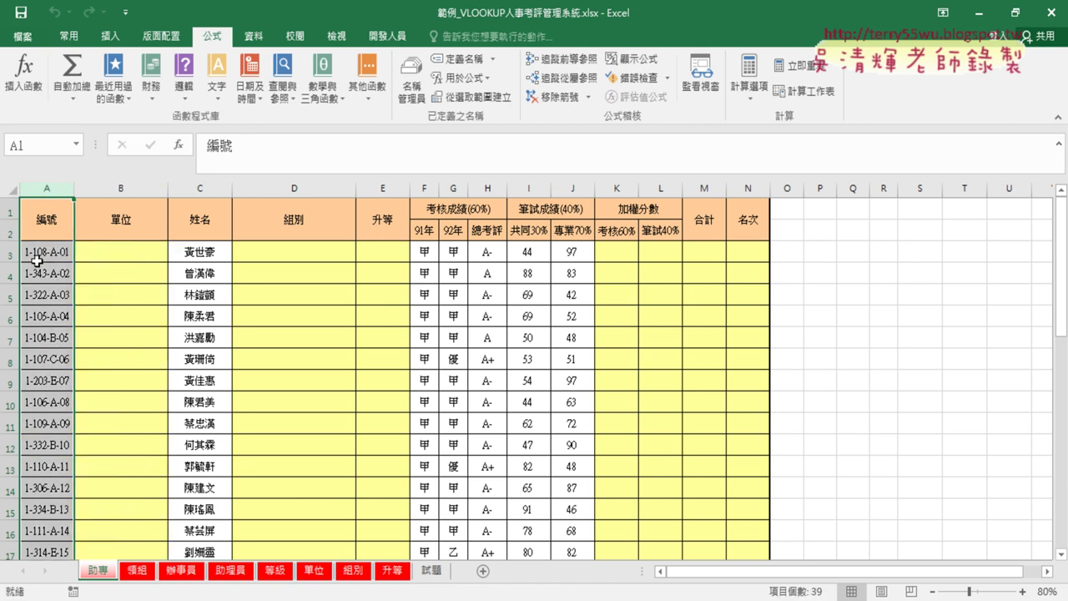
pyautogui.click(112, 255)
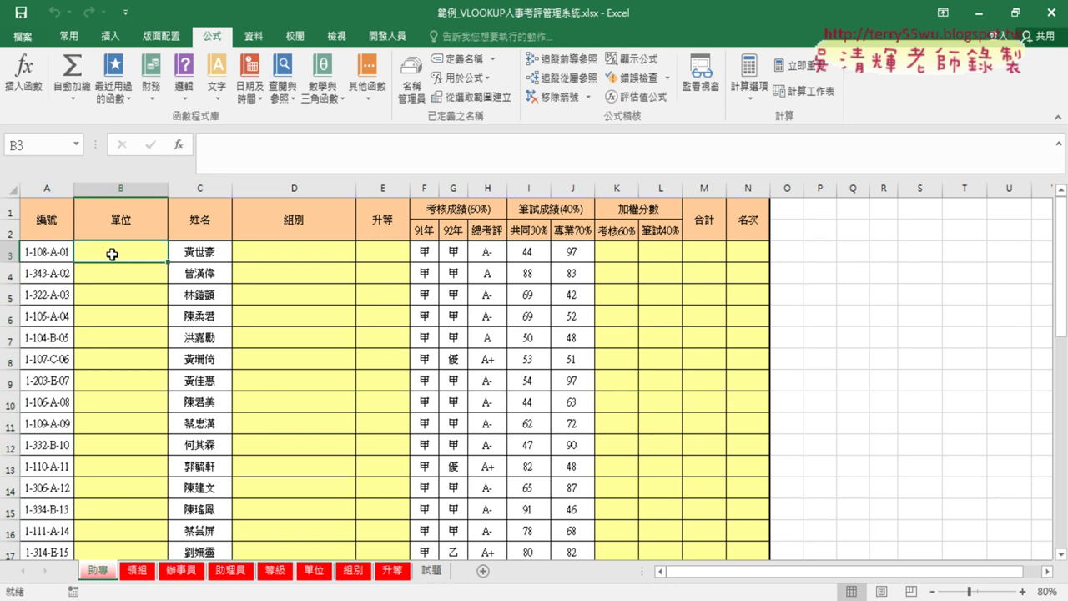
pyautogui.click(311, 256)
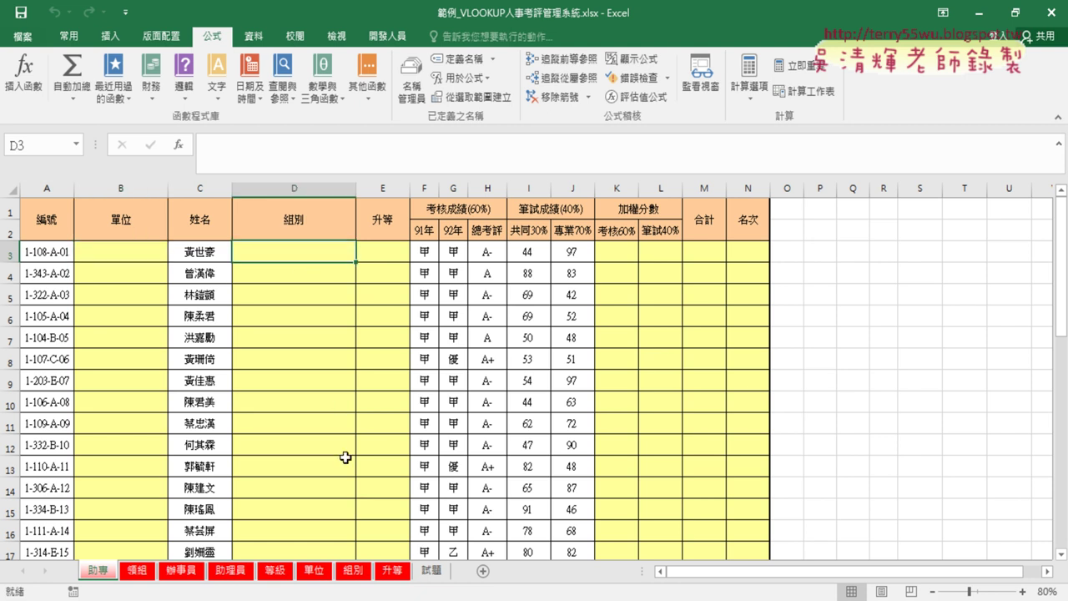
pyautogui.click(361, 574)
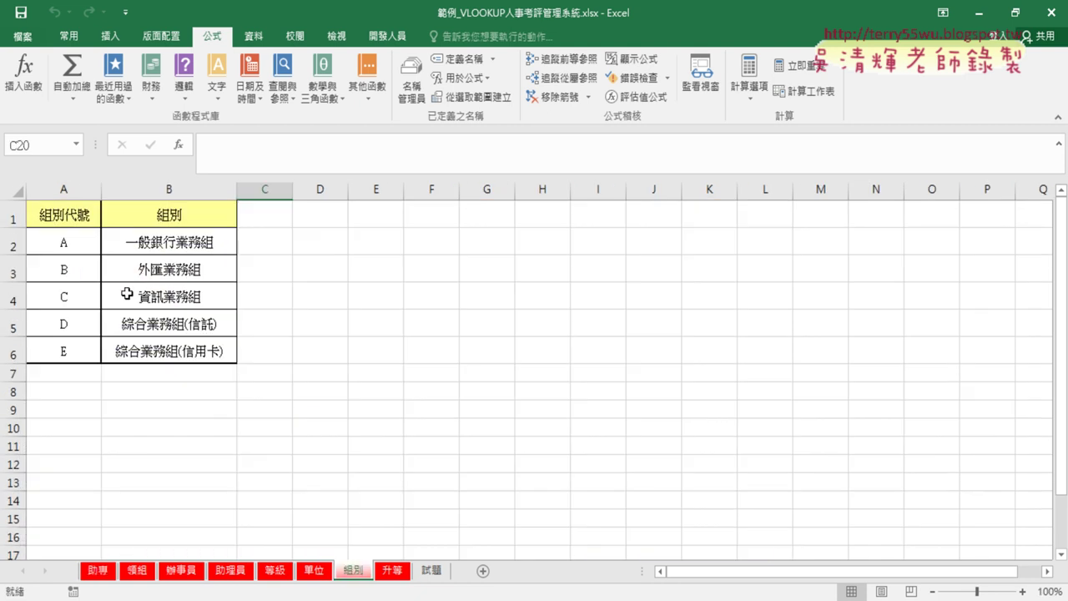
pyautogui.click(98, 574)
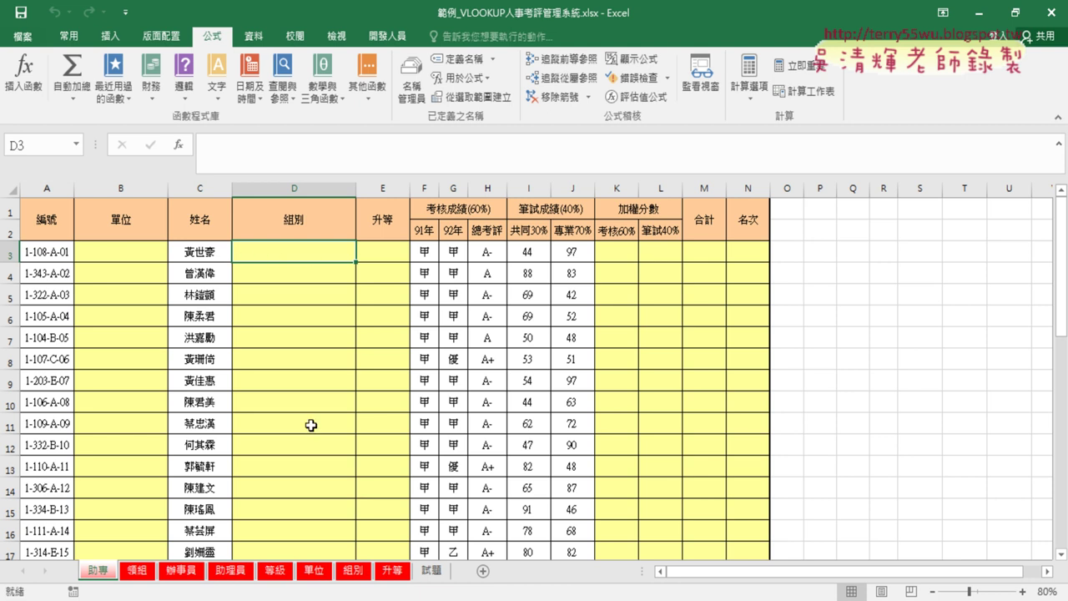
pyautogui.click(356, 571)
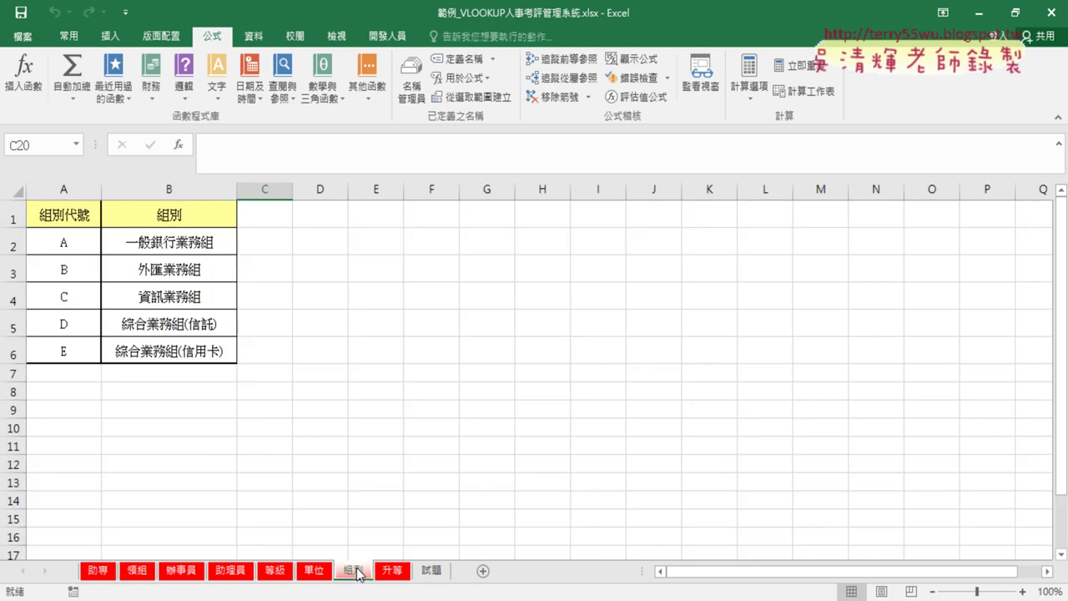
pyautogui.click(98, 570)
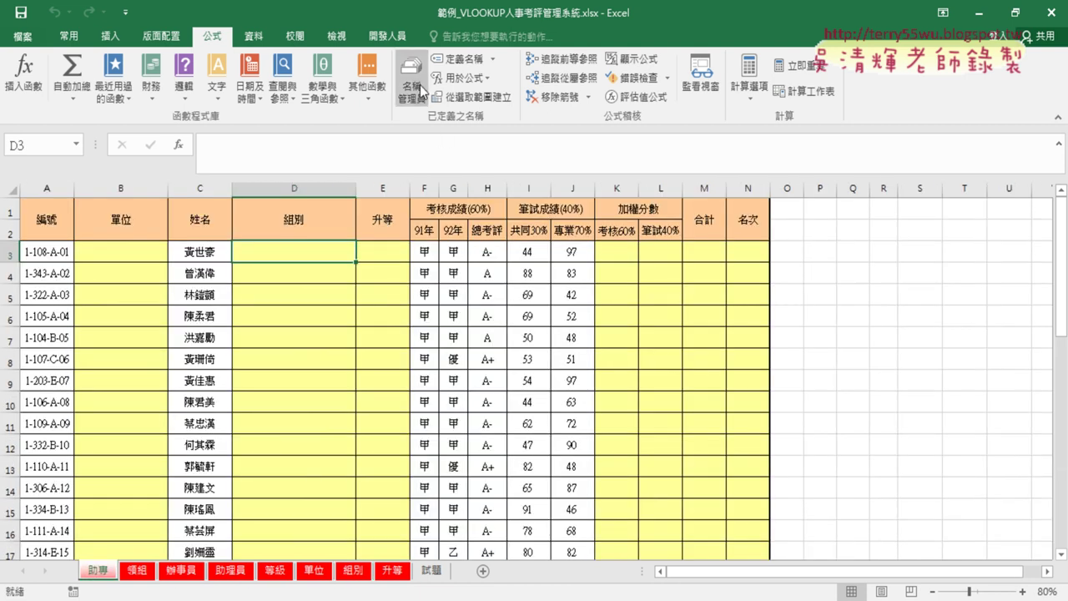
pyautogui.click(417, 87)
pyautogui.click(364, 294)
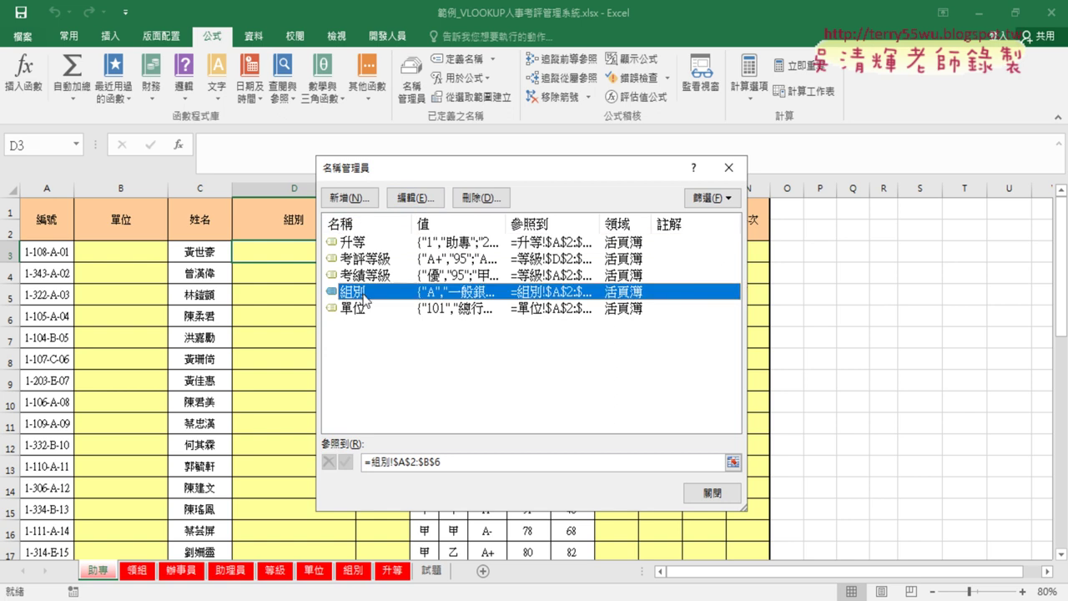
pyautogui.click(442, 462)
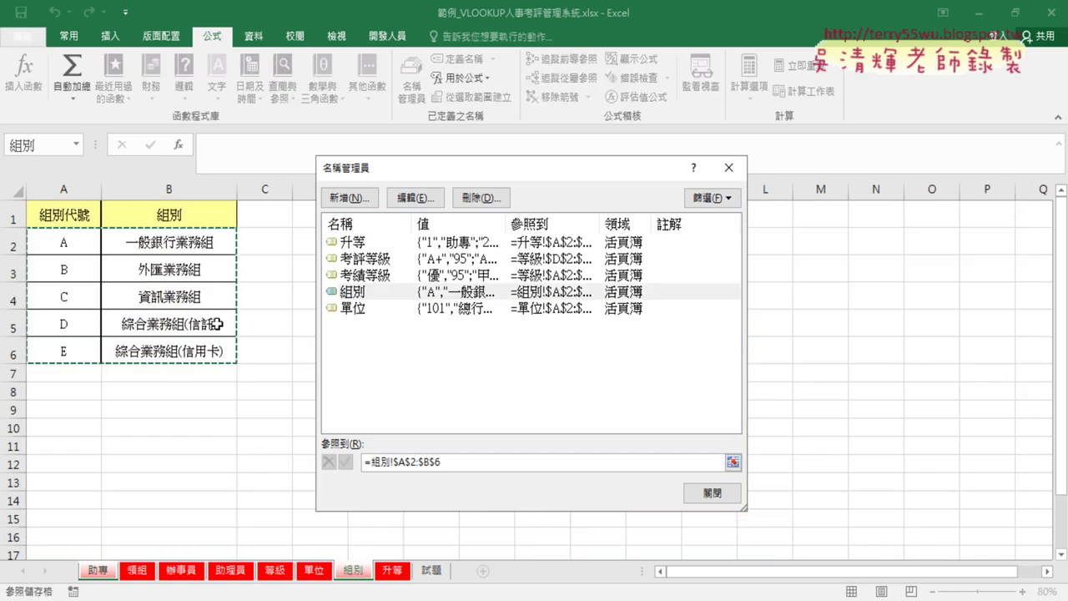
pyautogui.click(728, 168)
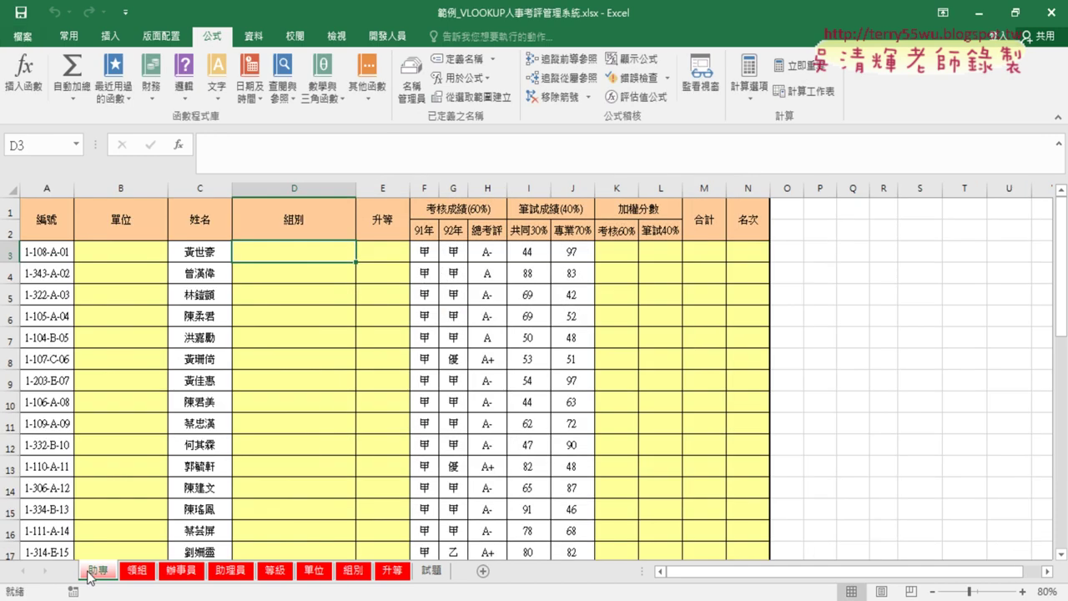
pyautogui.click(391, 190)
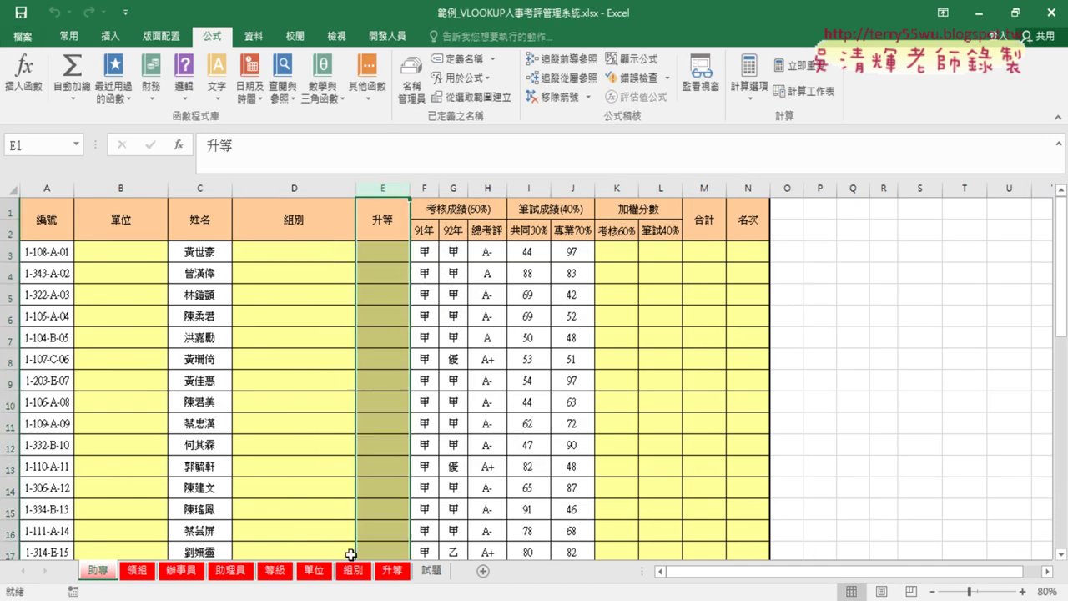
pyautogui.click(390, 570)
pyautogui.click(67, 189)
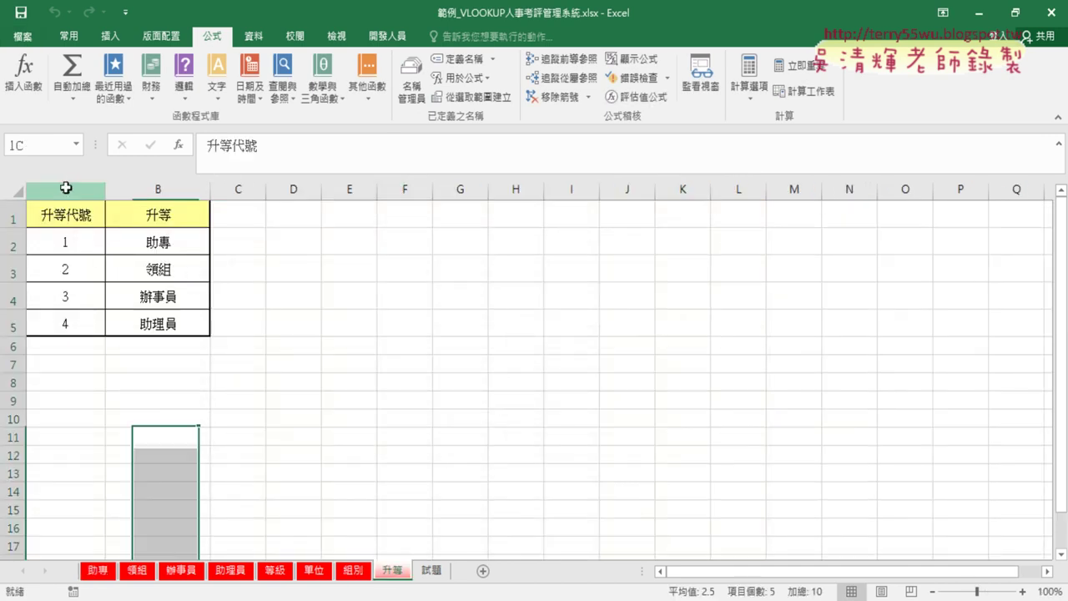
pyautogui.click(96, 571)
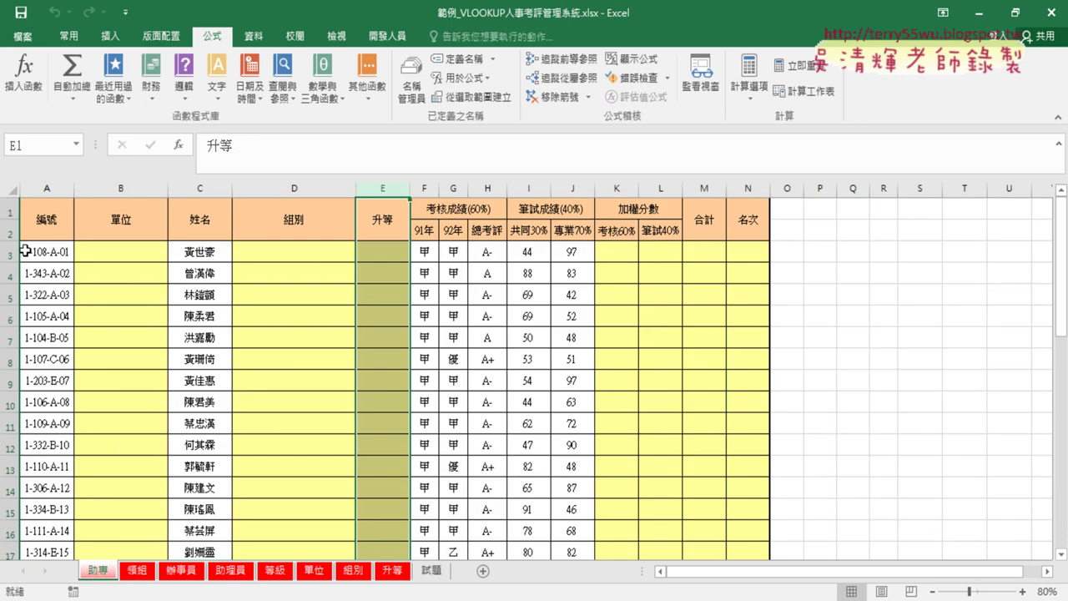
pyautogui.click(401, 252)
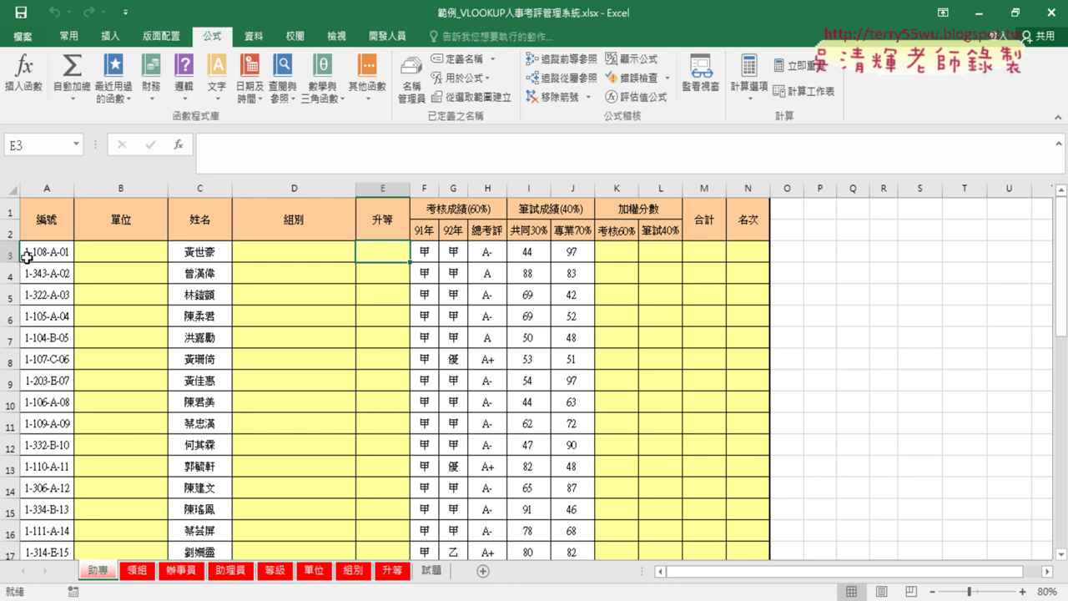
pyautogui.click(392, 570)
pyautogui.click(68, 190)
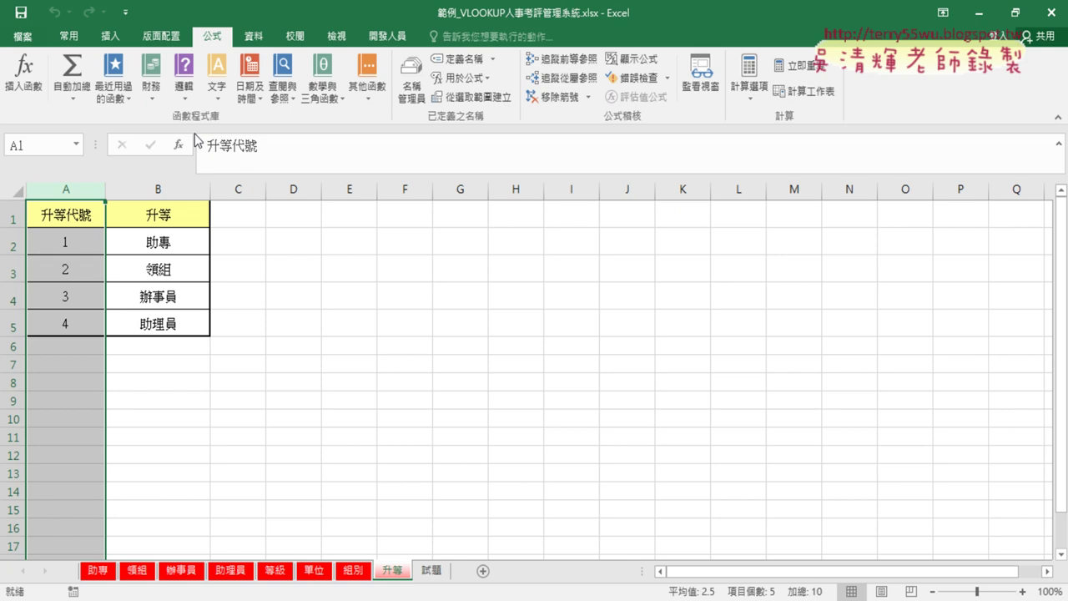
pyautogui.click(97, 575)
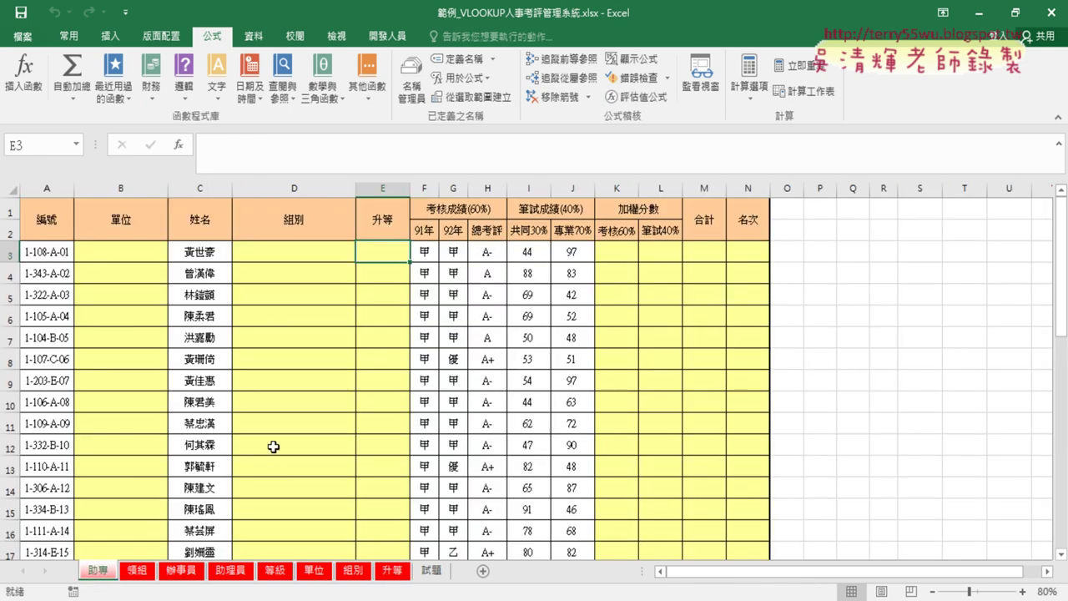
pyautogui.click(388, 188)
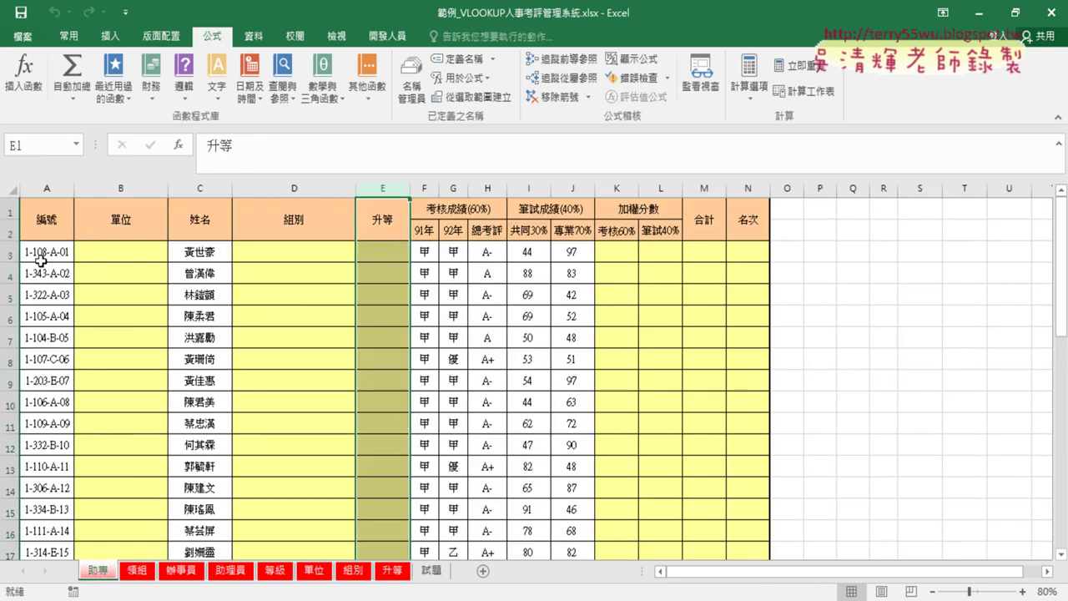
pyautogui.click(615, 253)
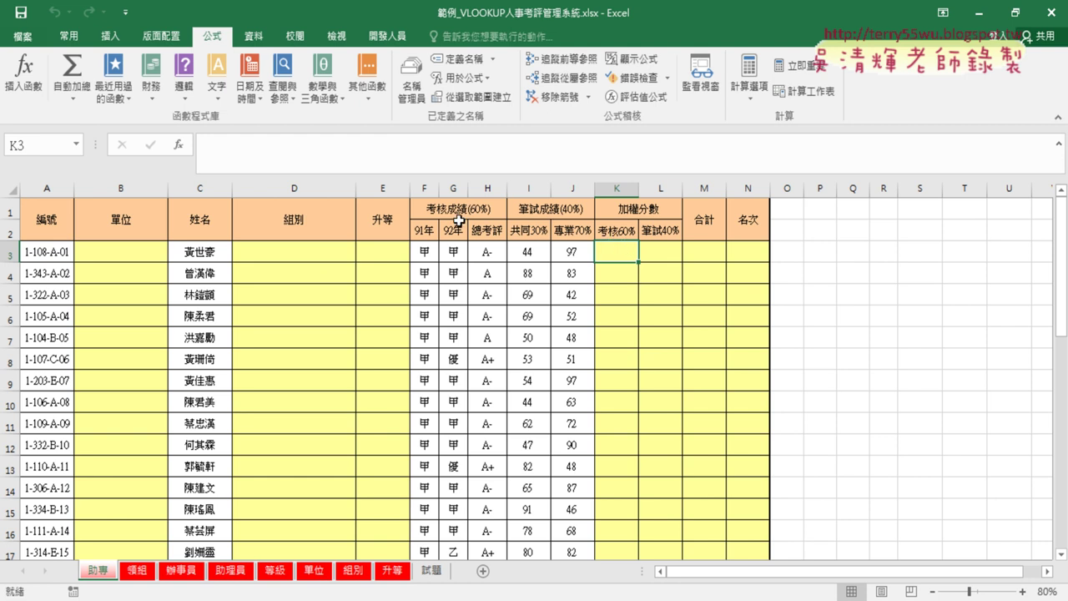
pyautogui.moveTo(424, 189); pyautogui.dragTo(489, 189)
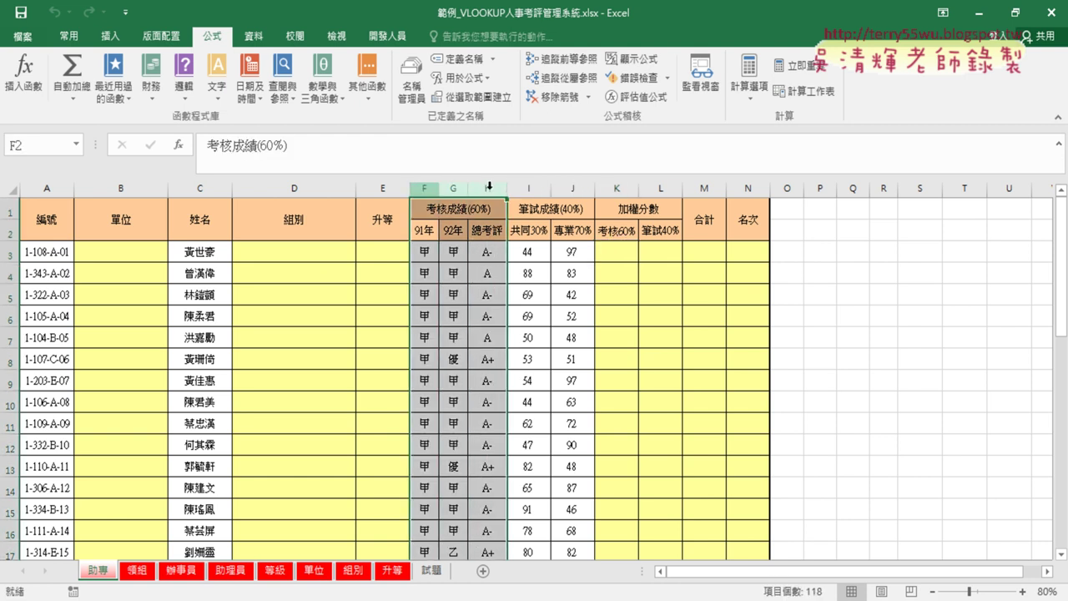
pyautogui.moveTo(423, 251); pyautogui.dragTo(483, 252)
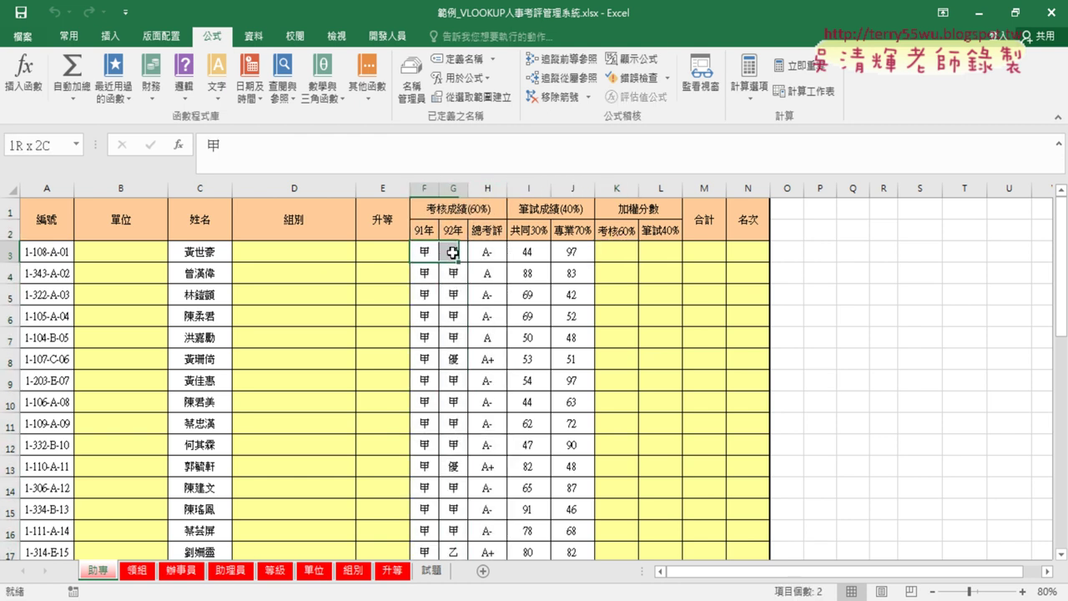
pyautogui.click(629, 246)
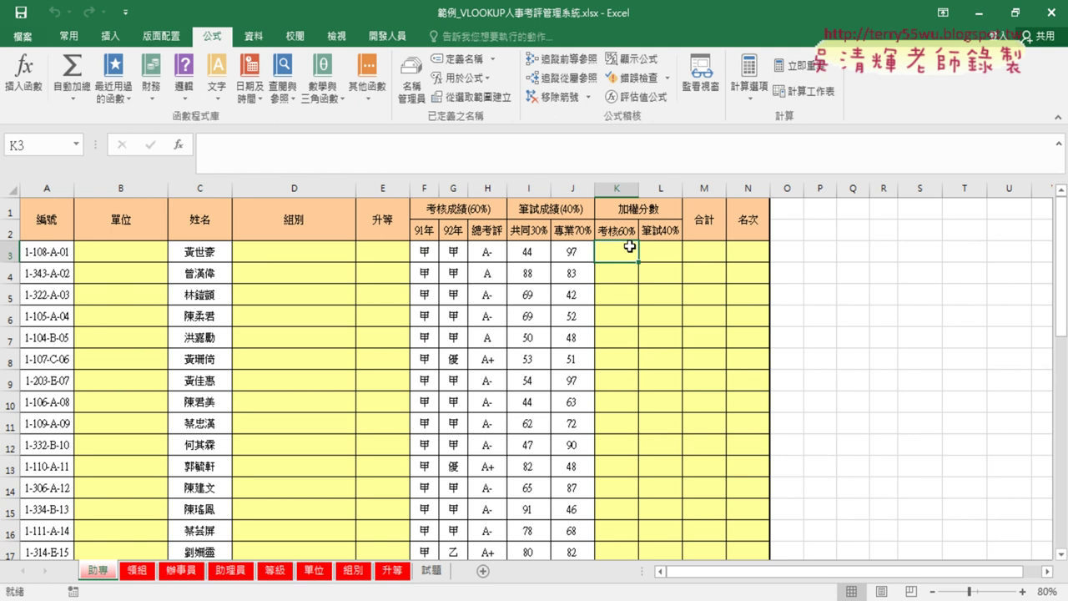
pyautogui.click(424, 251)
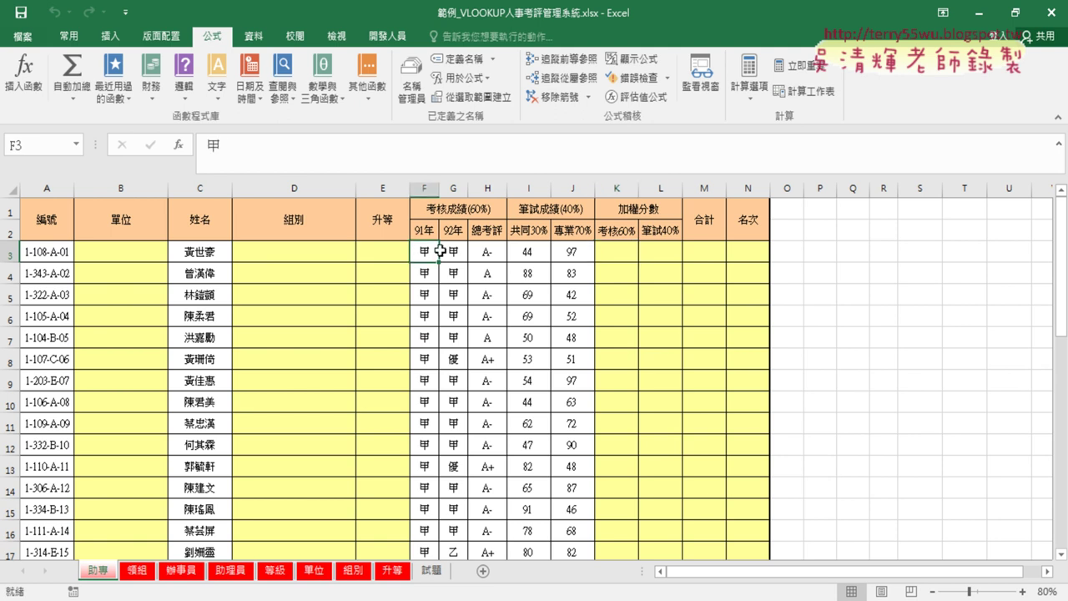
pyautogui.click(487, 253)
pyautogui.moveTo(426, 251); pyautogui.dragTo(477, 251)
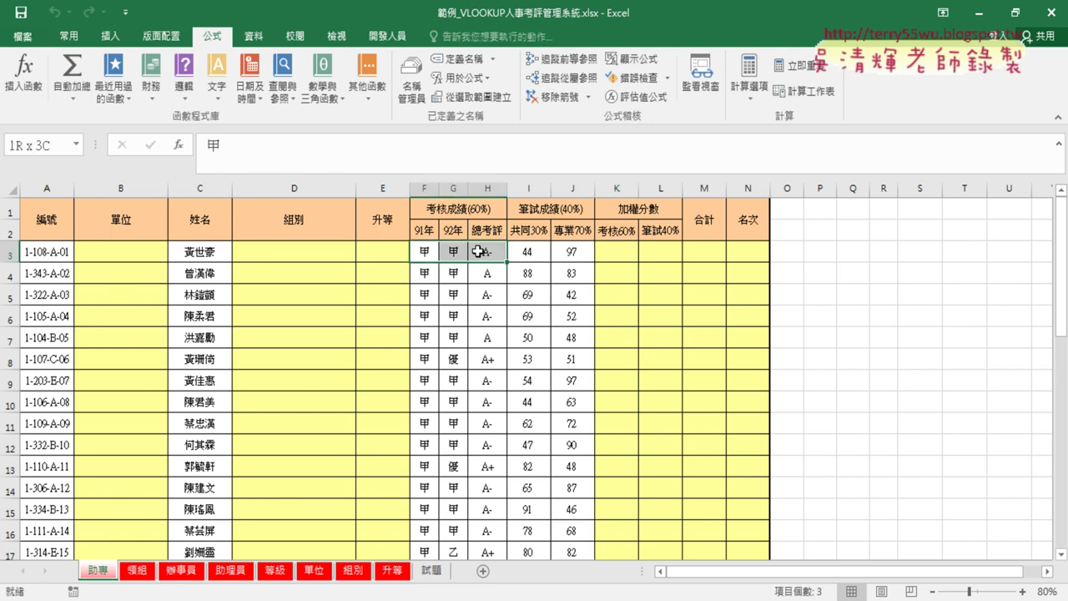
pyautogui.click(620, 250)
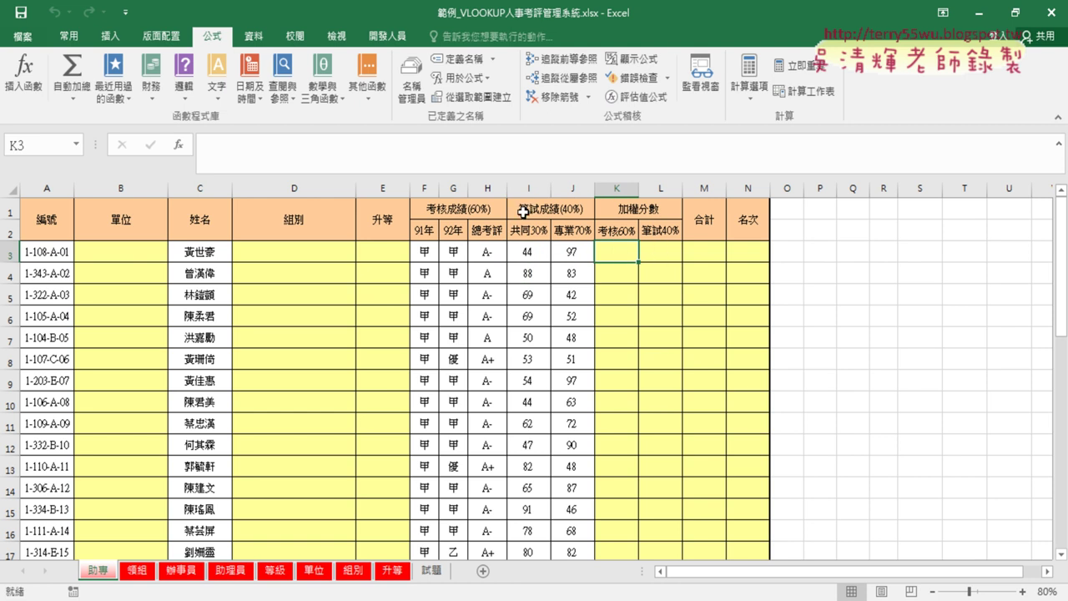
pyautogui.click(525, 251)
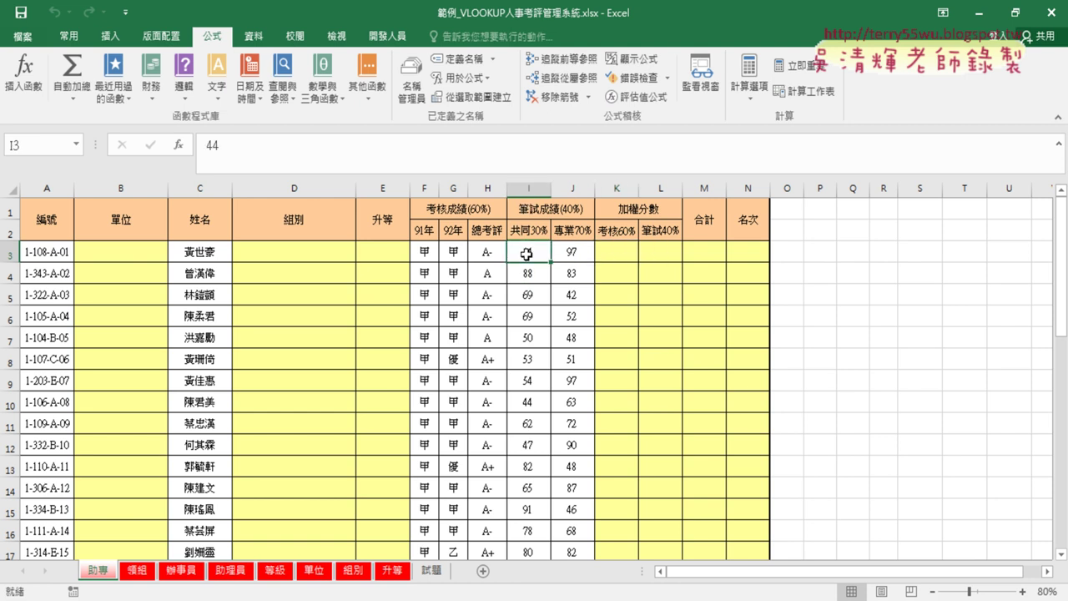
pyautogui.click(661, 251)
pyautogui.click(525, 252)
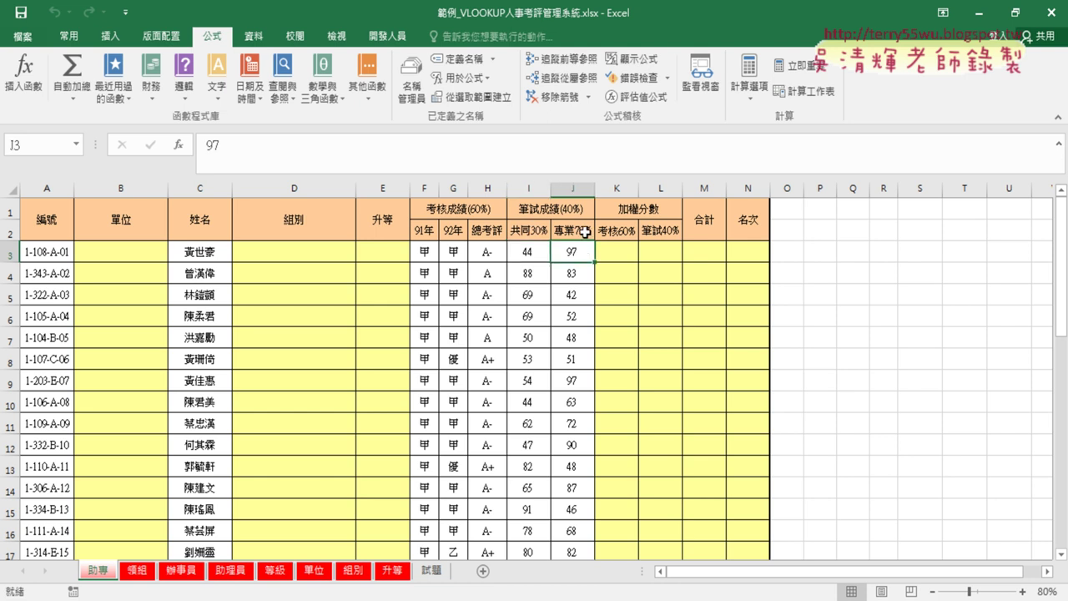
pyautogui.click(671, 252)
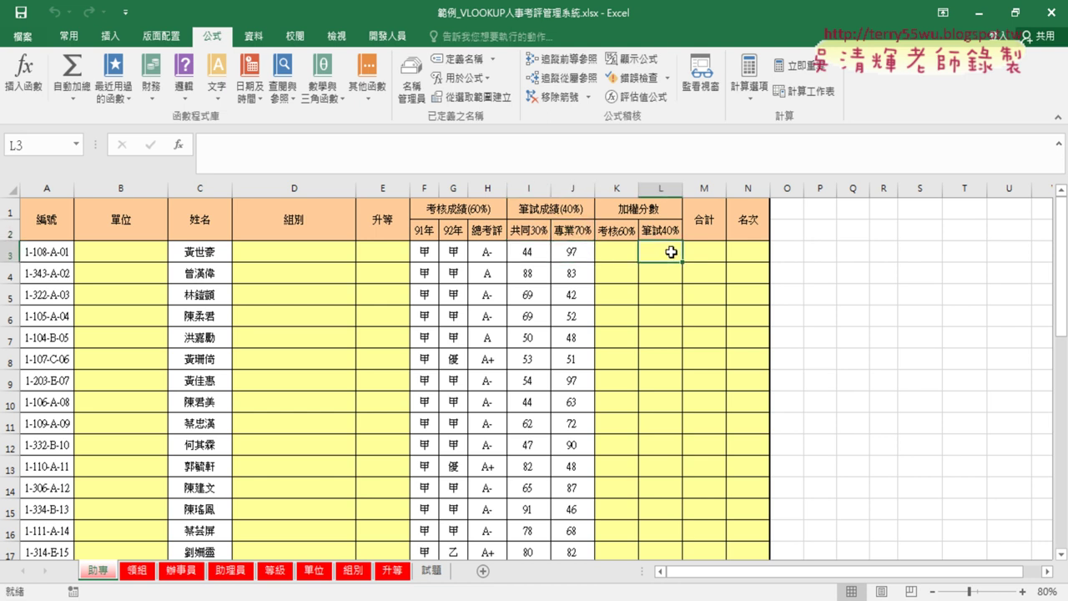
pyautogui.click(708, 252)
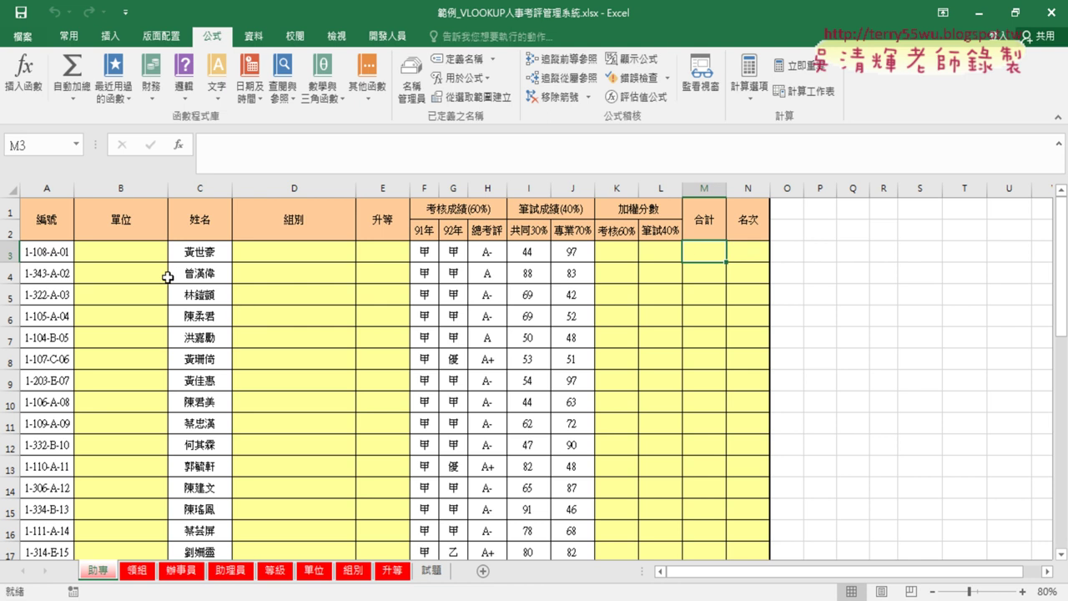
pyautogui.click(140, 257)
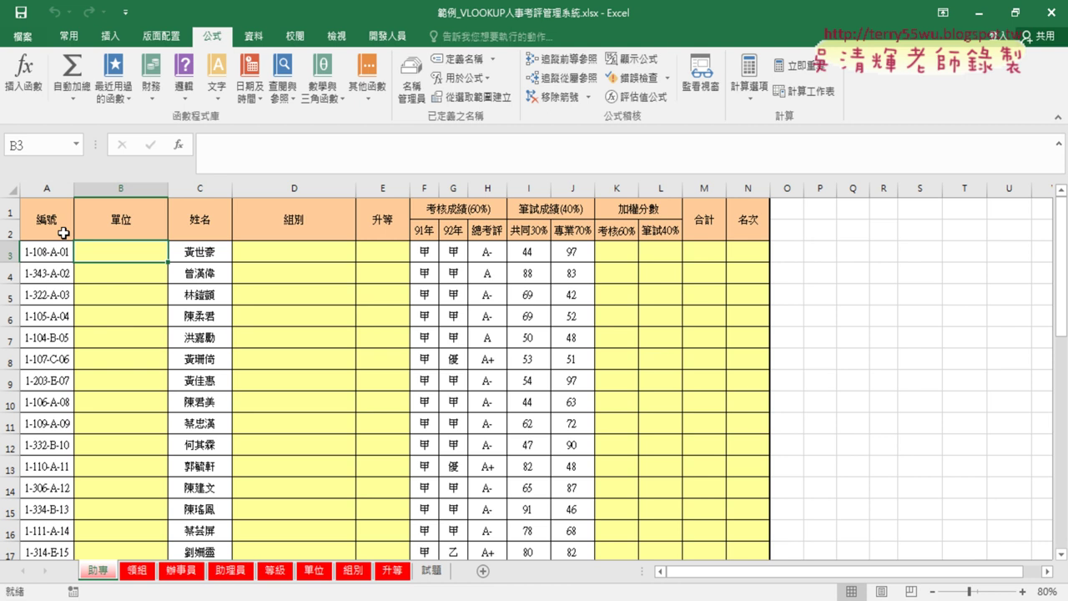
# Enter =MID(A3,3,3) in B3 from the 文字 functions, extracting unit code 108.
pyautogui.click(1058, 145)
pyautogui.click(177, 144)
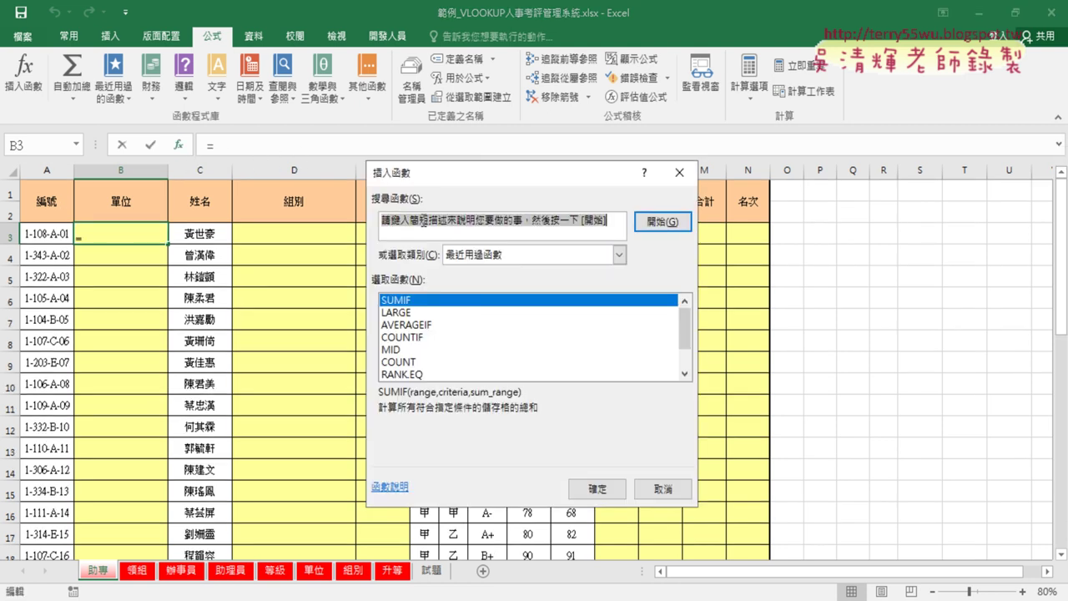
pyautogui.click(506, 260)
pyautogui.click(546, 373)
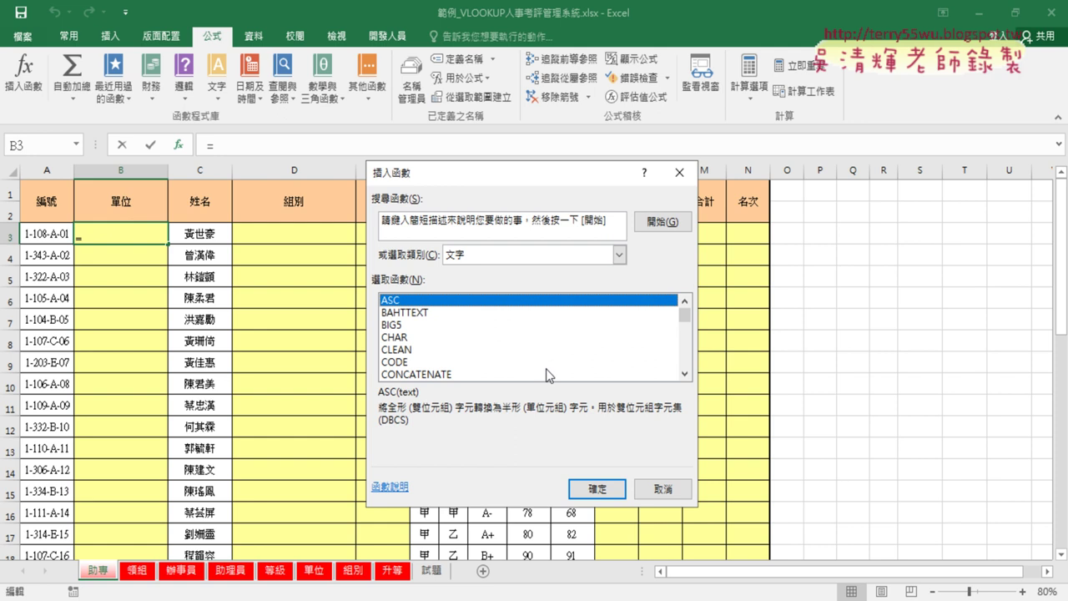
pyautogui.scroll(-5, 686, 370)
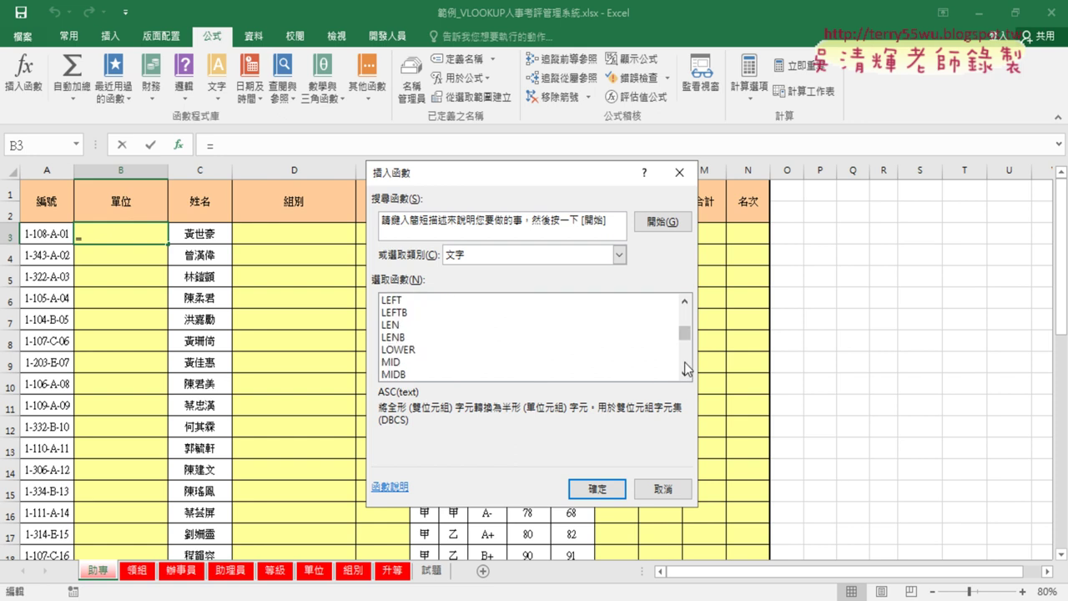
pyautogui.doubleClick(409, 362)
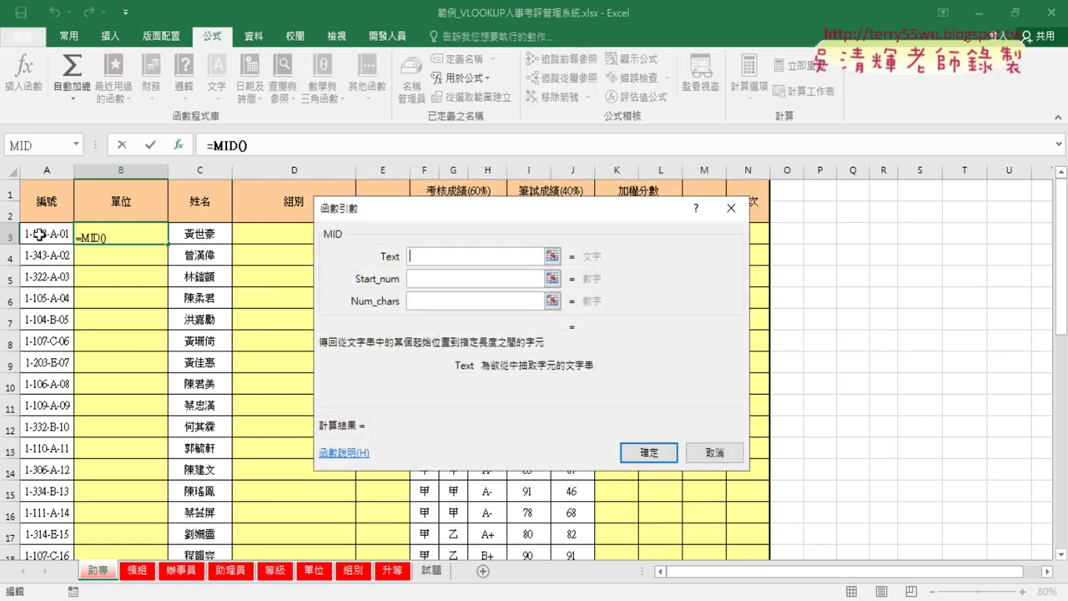
pyautogui.click(40, 234)
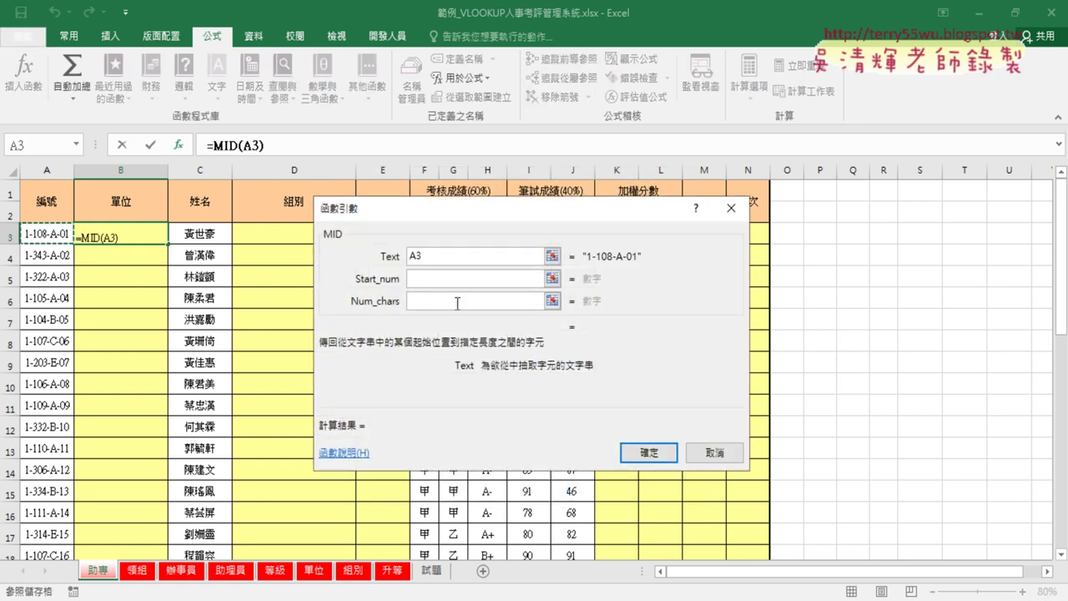
pyautogui.press('Tab')
pyautogui.write('3')
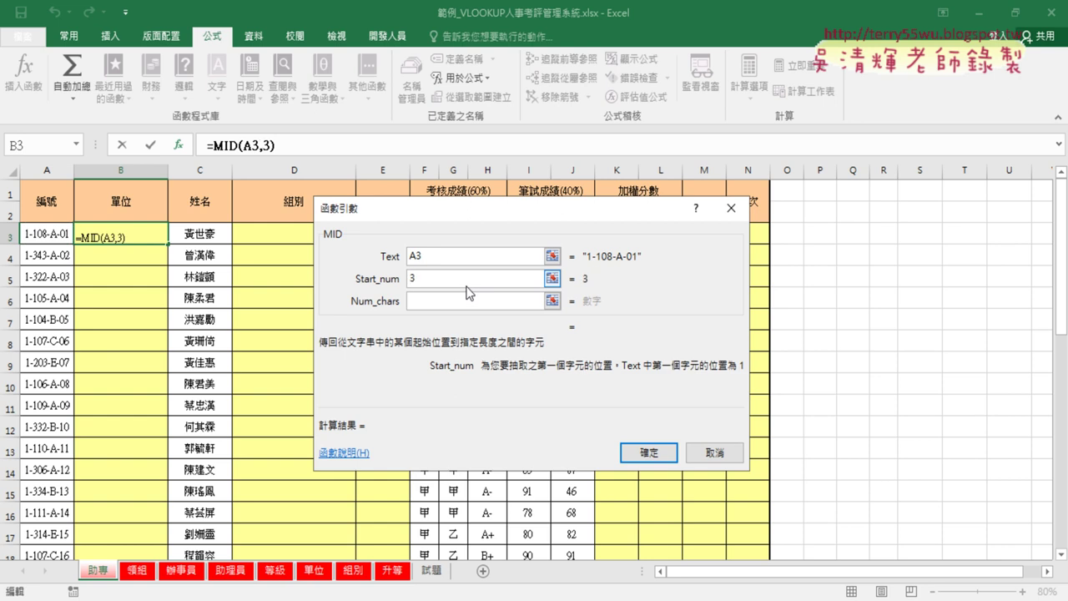
pyautogui.press('Tab')
pyautogui.write('3')
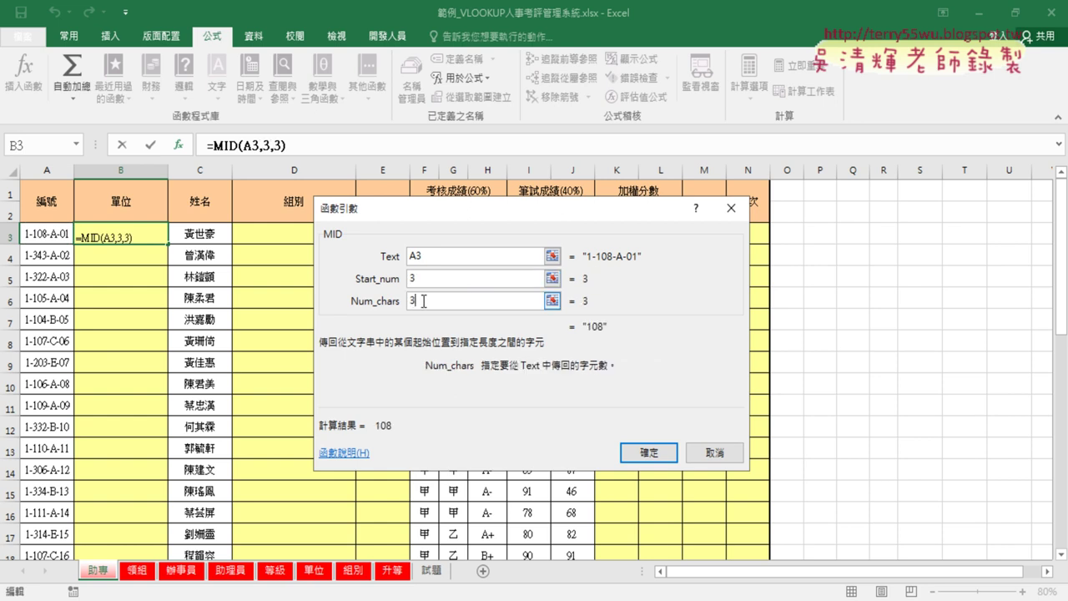
pyautogui.click(640, 450)
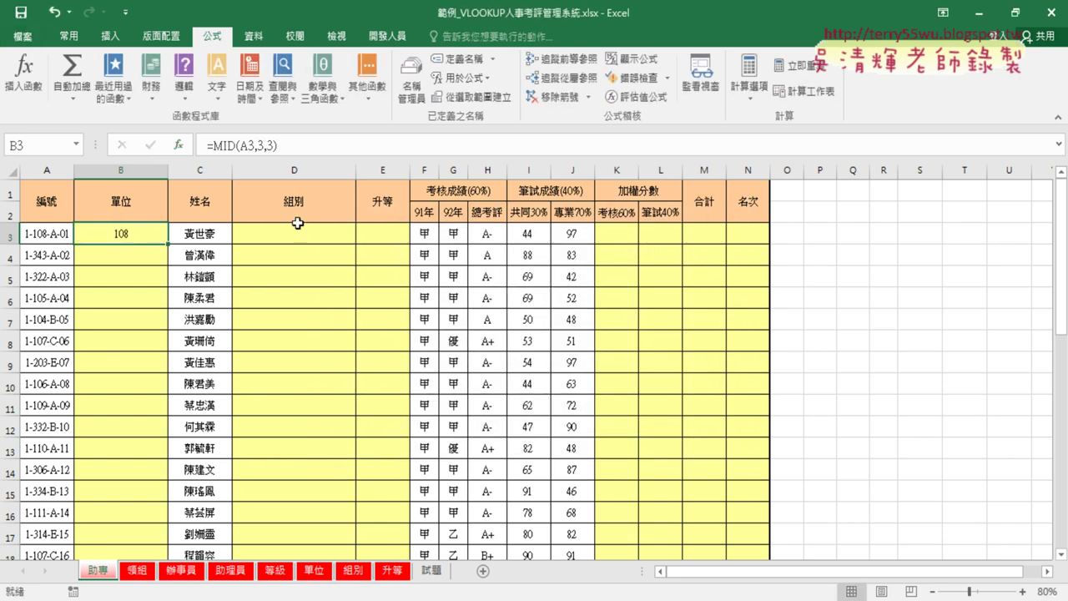
# Cut MID(A3,3,3) out of B3's formula.
pyautogui.moveTo(284, 144); pyautogui.dragTo(213, 144)
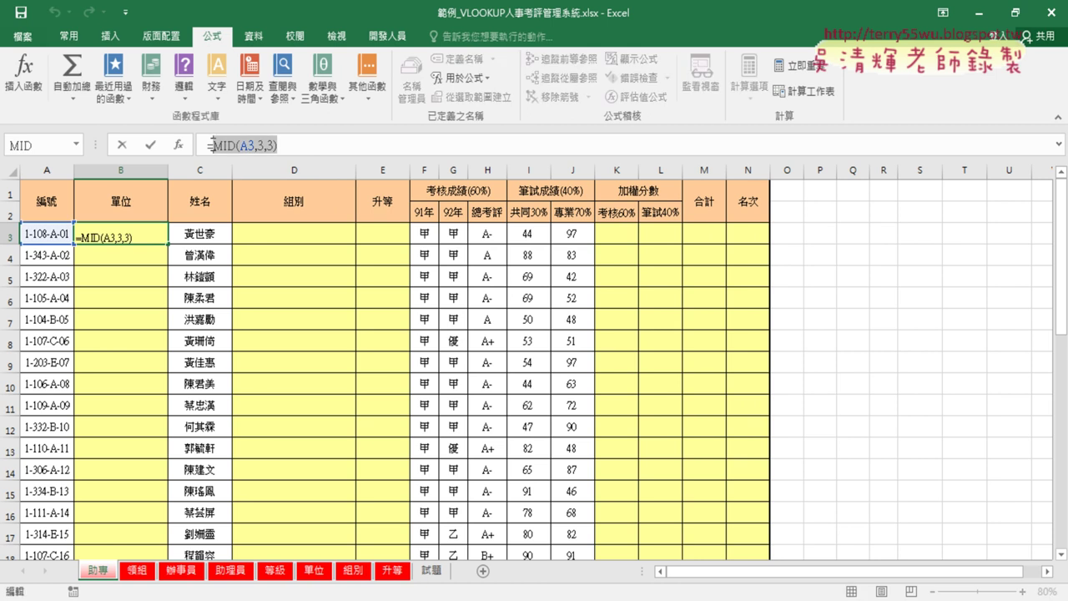
pyautogui.rightClick(242, 145)
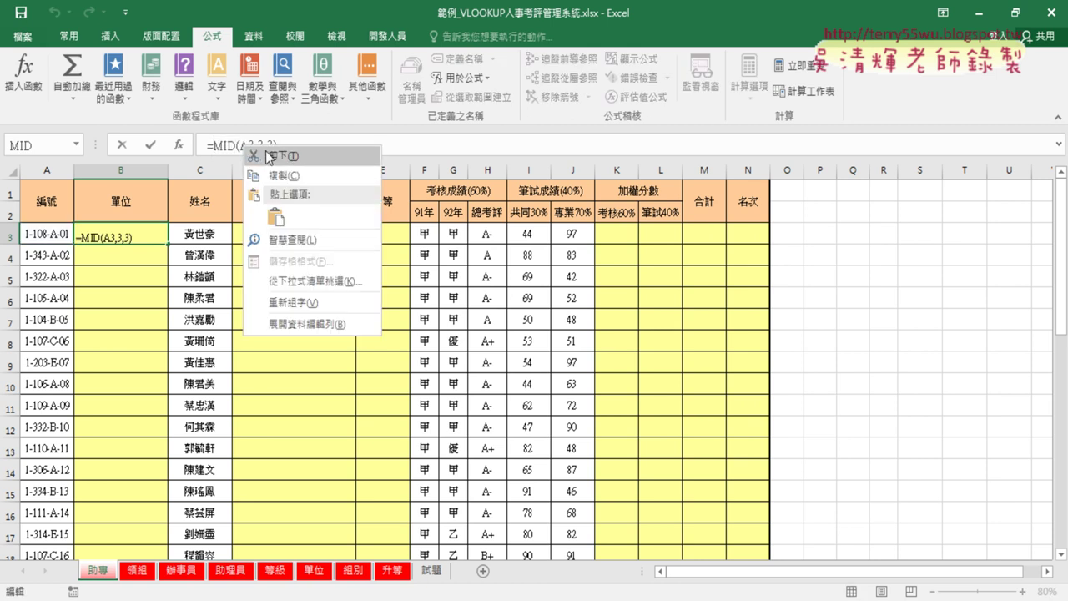
pyautogui.click(290, 156)
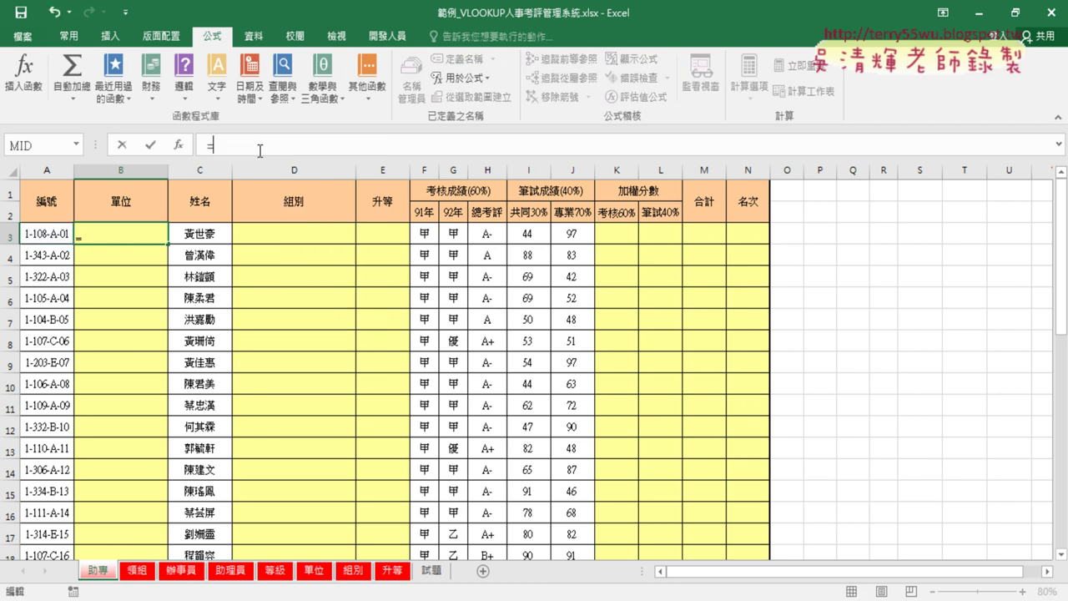
# Start a VLOOKUP in B3 from the 檢視與參照 function category.
pyautogui.click(178, 147)
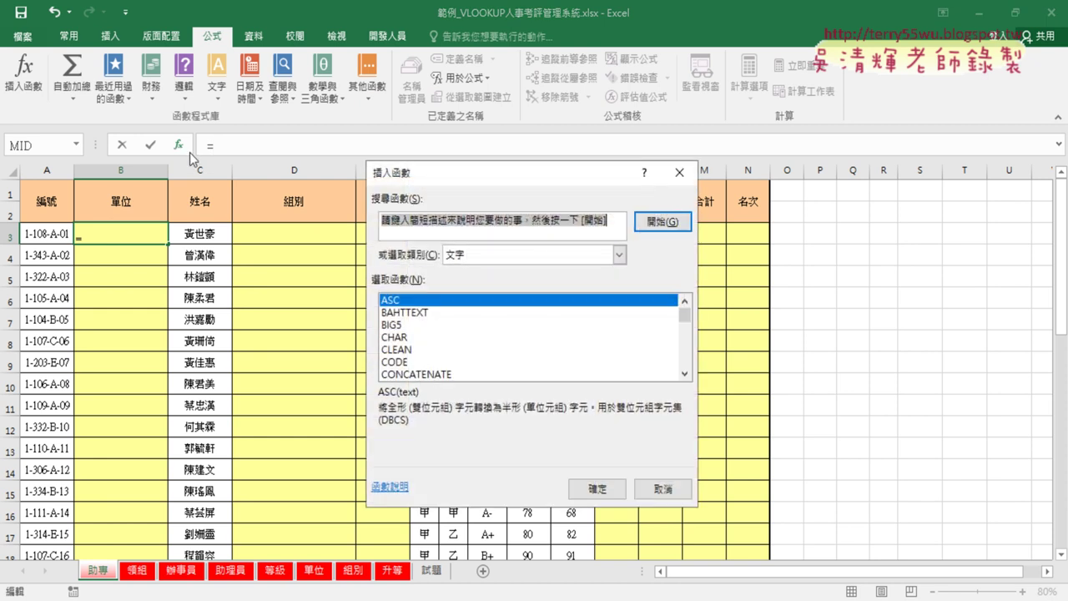
pyautogui.click(498, 257)
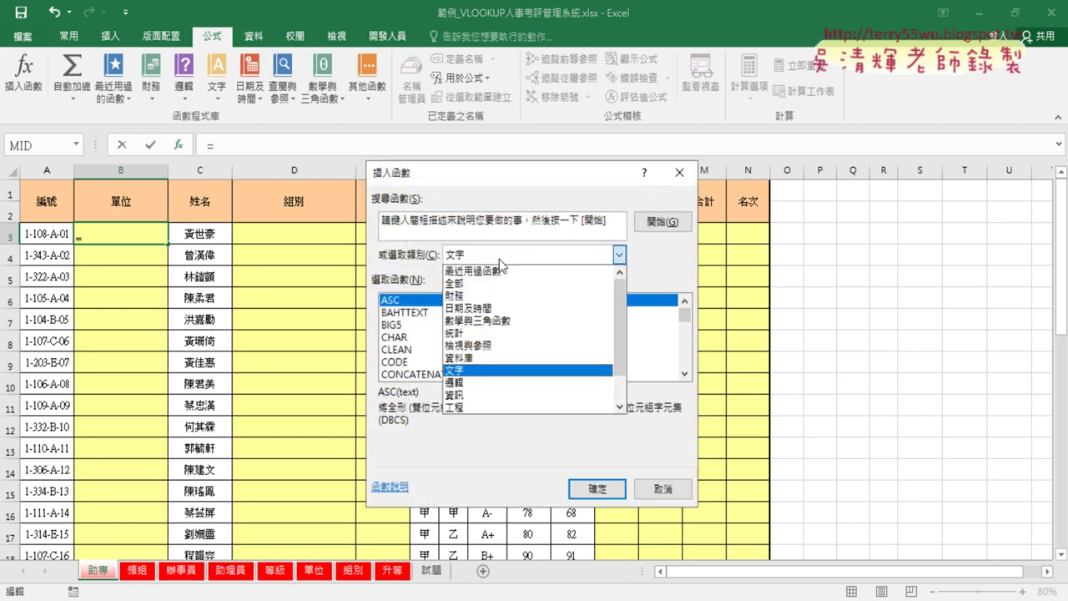
pyautogui.click(470, 346)
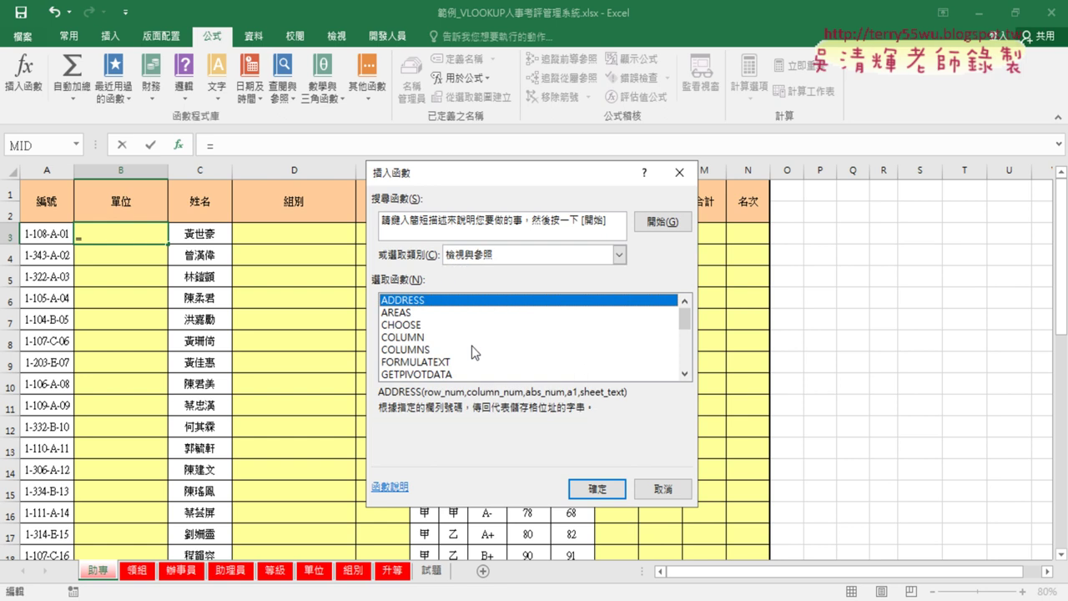
pyautogui.moveTo(683, 323); pyautogui.dragTo(694, 392)
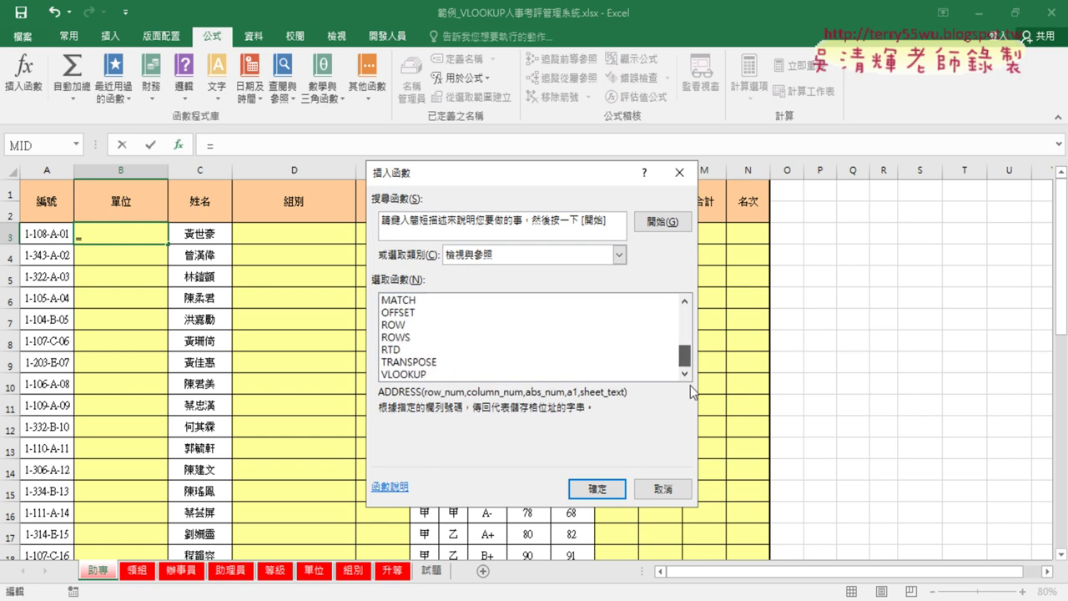
pyautogui.click(442, 375)
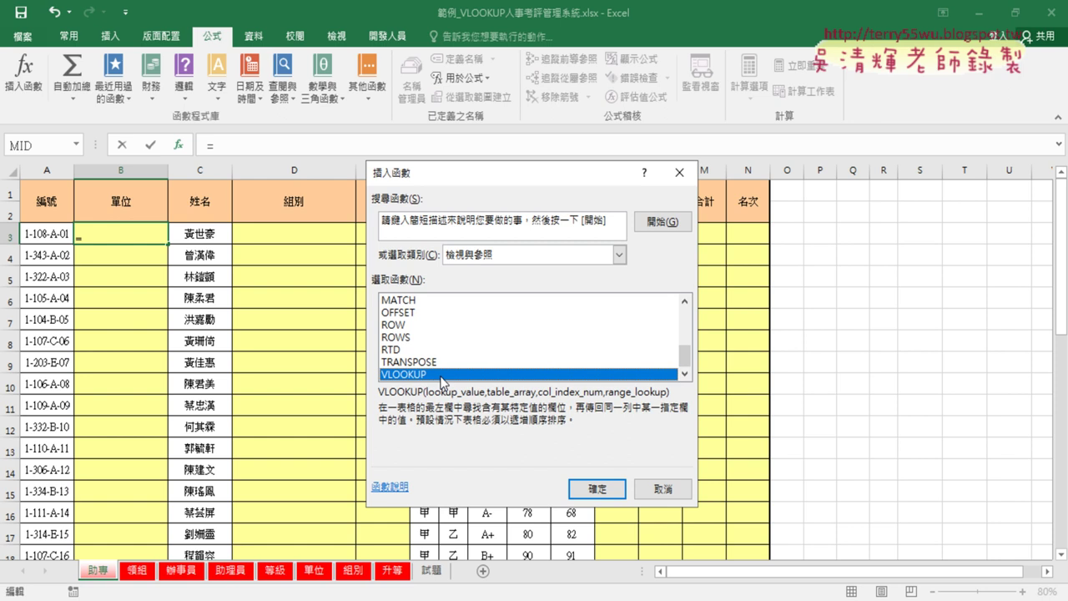
pyautogui.click(598, 488)
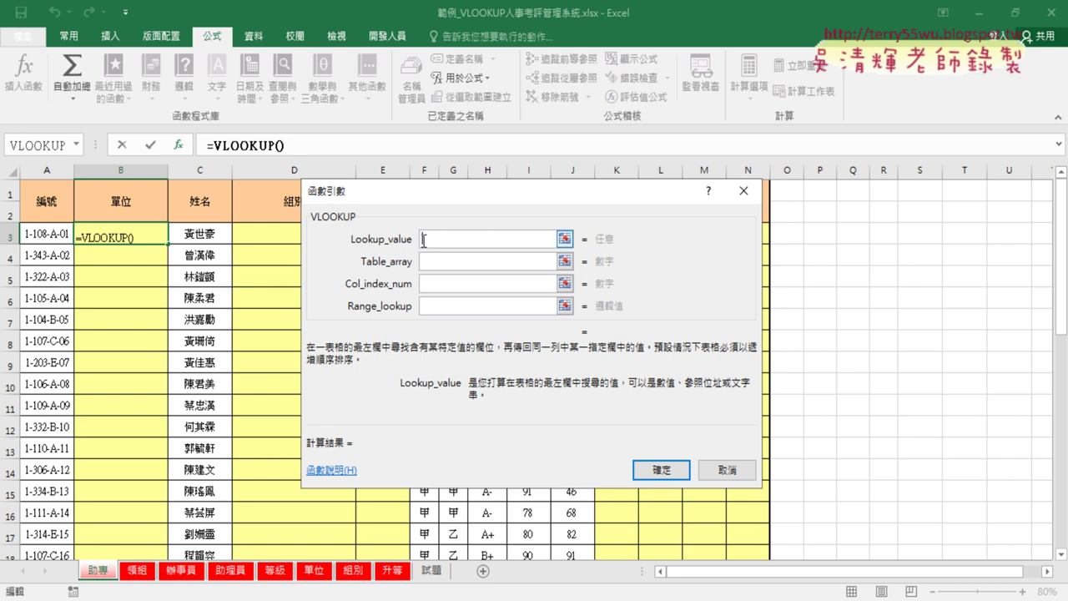
# Use the pasted MID(A3,3,3) as lookup value and the named range 單位 as the table.
pyautogui.rightClick(430, 241)
pyautogui.click(485, 289)
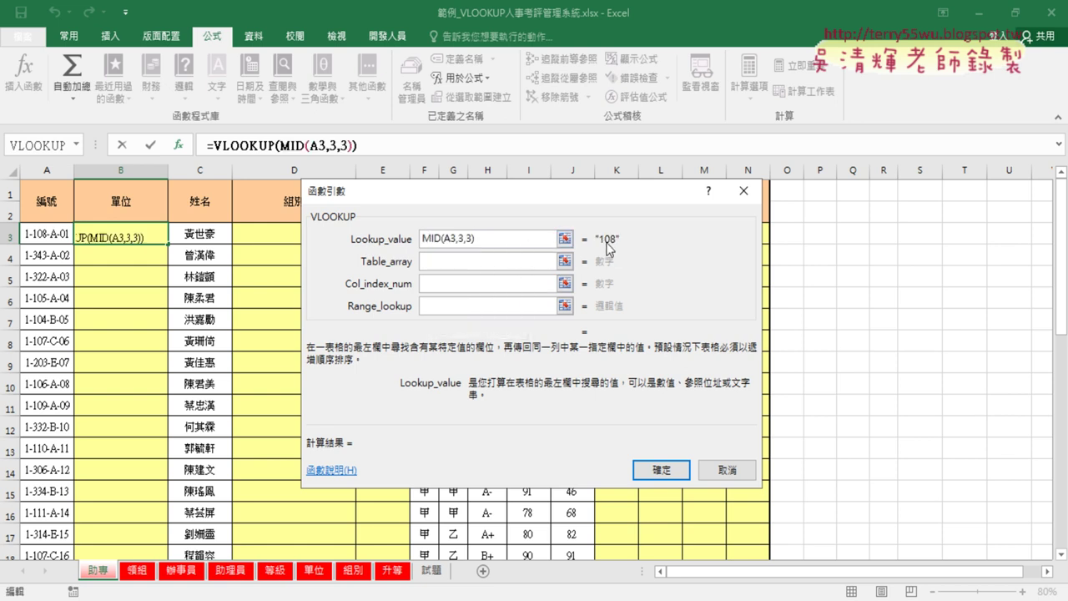
pyautogui.click(488, 261)
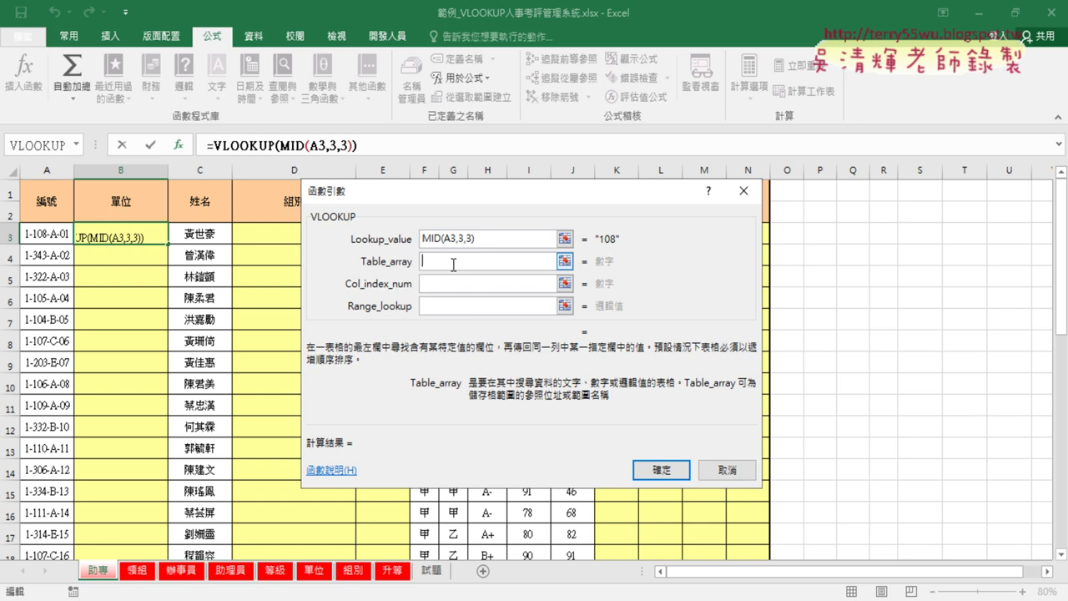
pyautogui.press('F3')
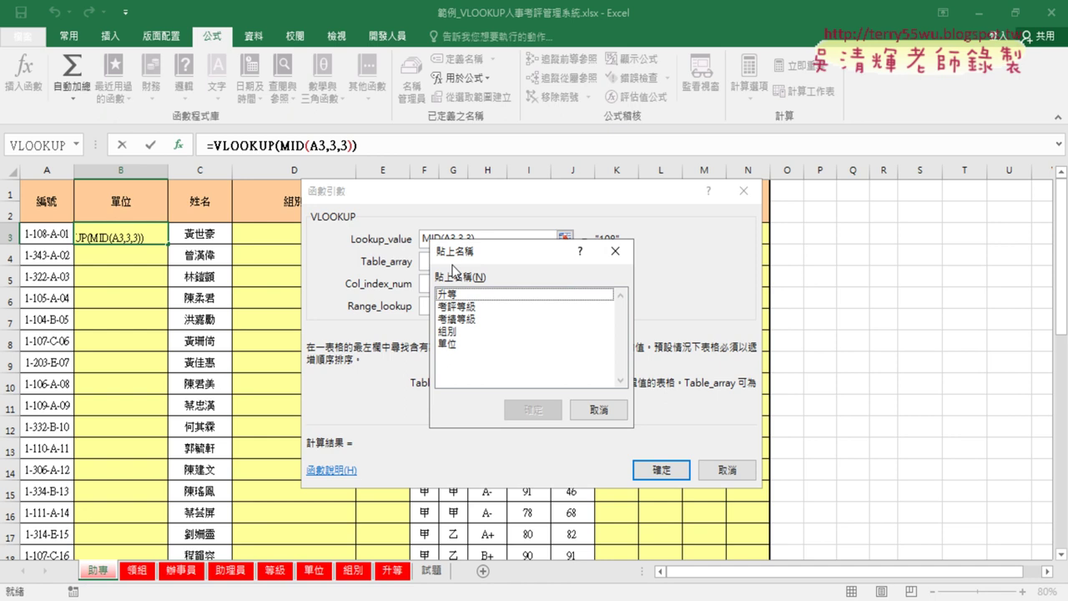
pyautogui.click(460, 342)
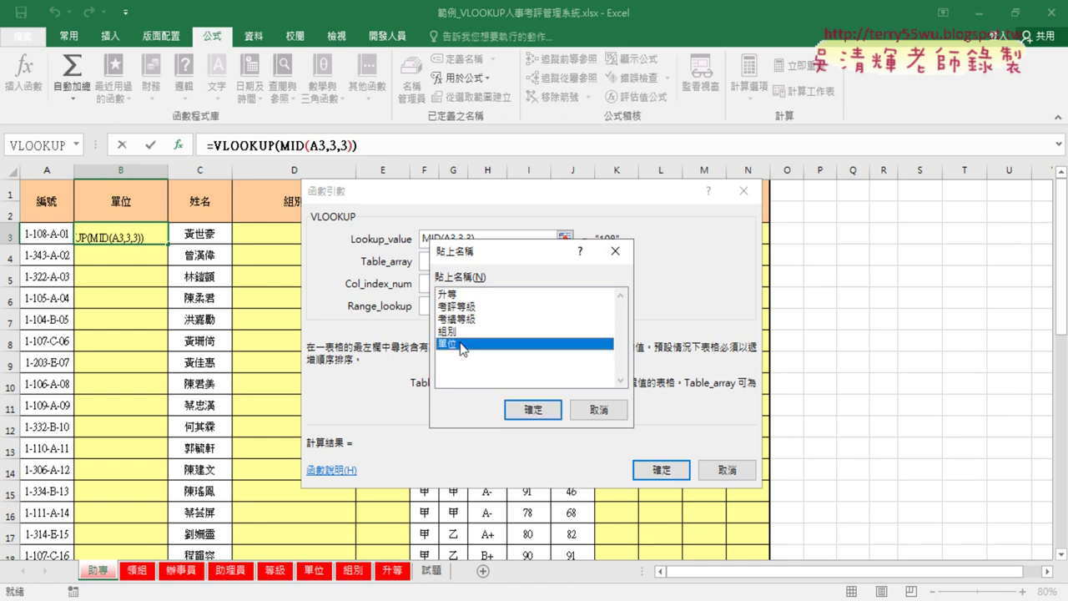
pyautogui.click(532, 410)
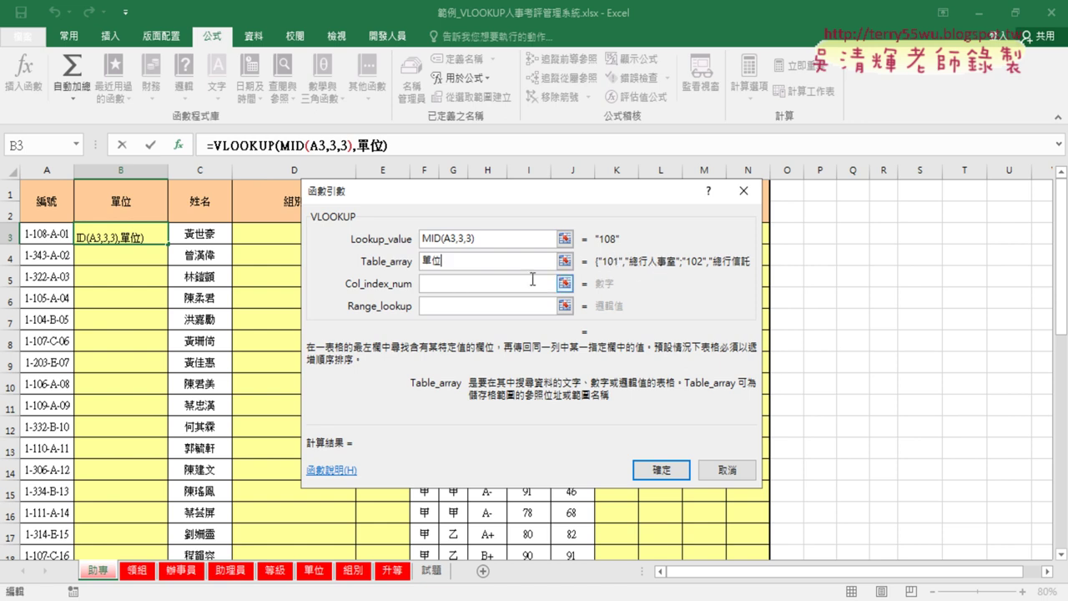
# Complete B3's VLOOKUP with column 2 and exact match 0, showing 總行審查部.
pyautogui.click(474, 282)
pyautogui.write('2')
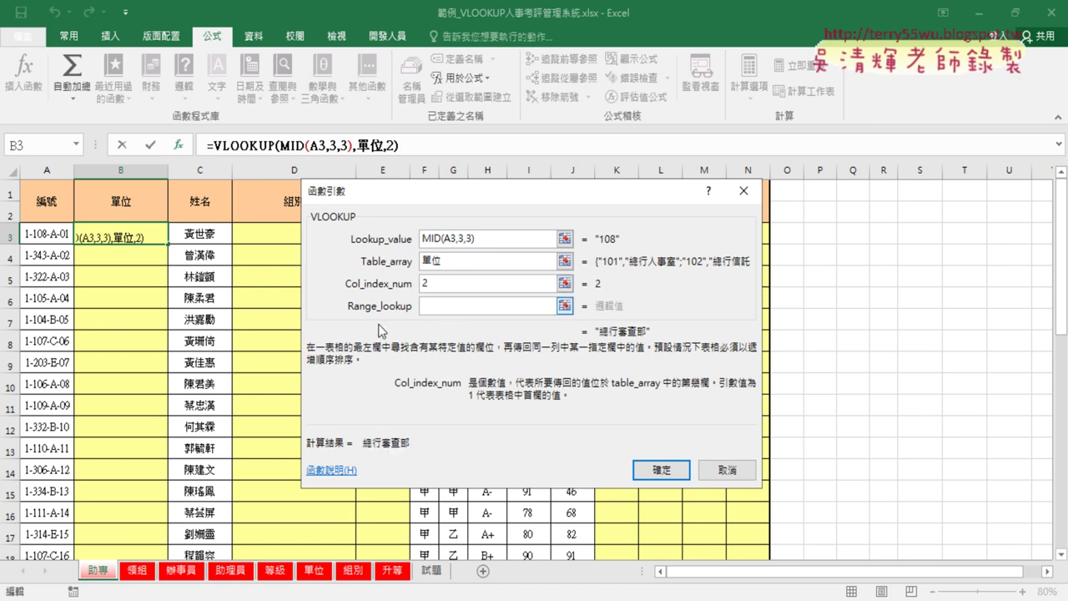
pyautogui.click(482, 307)
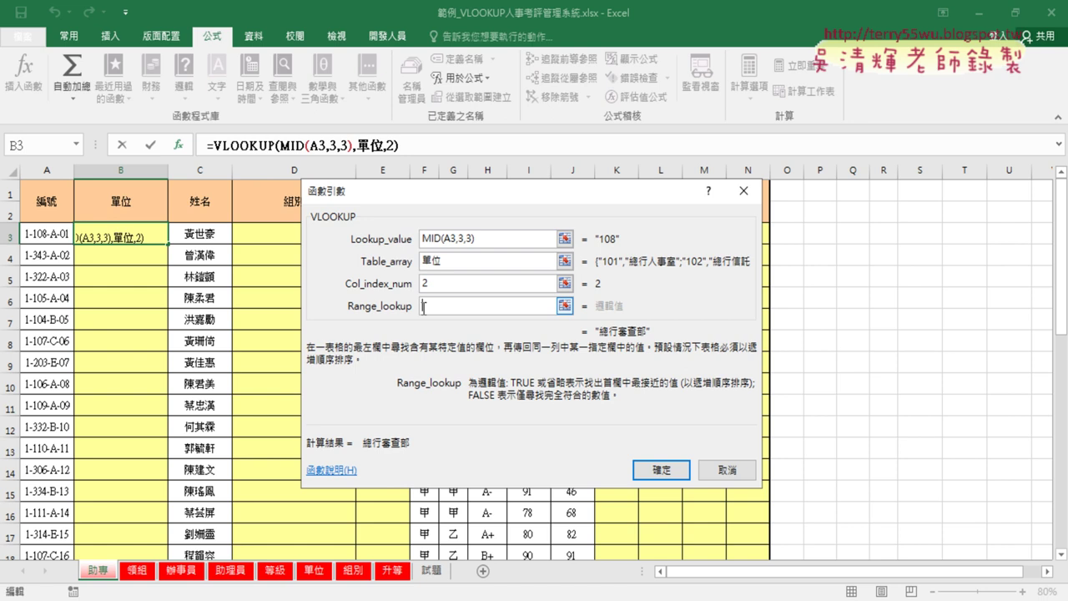
pyautogui.write('0')
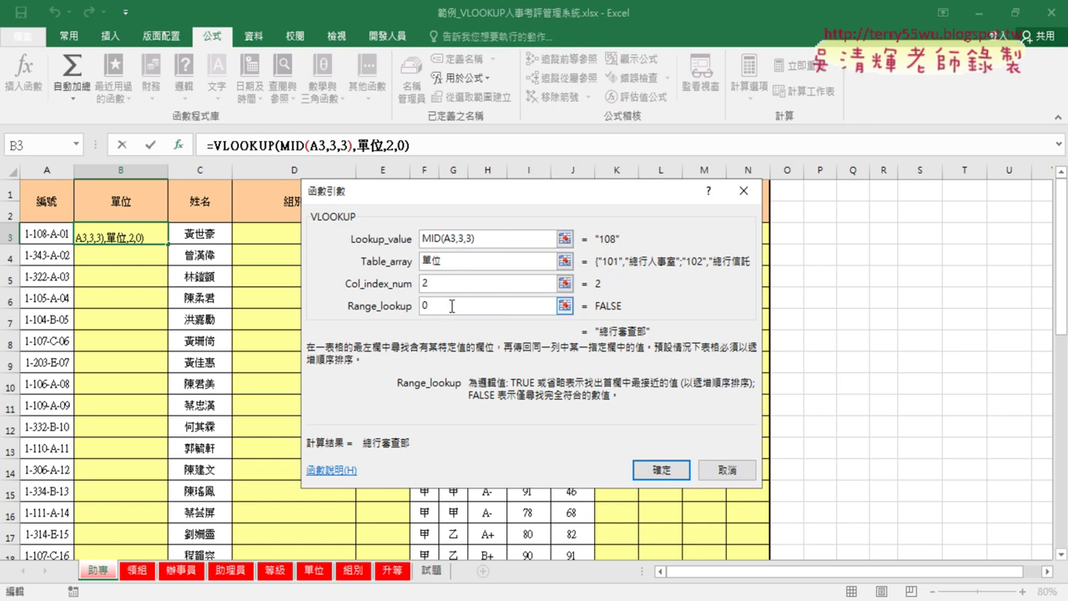
pyautogui.click(663, 469)
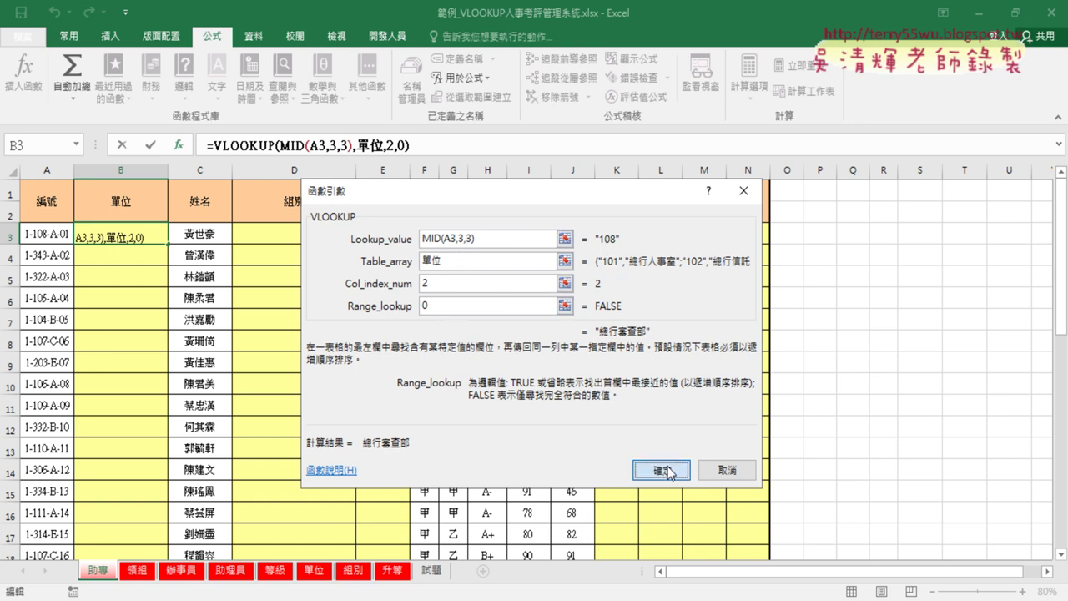
# Fill the unit lookup down column B, then enter =MID(A3,7,1) in D3 to get group A.
pyautogui.doubleClick(169, 247)
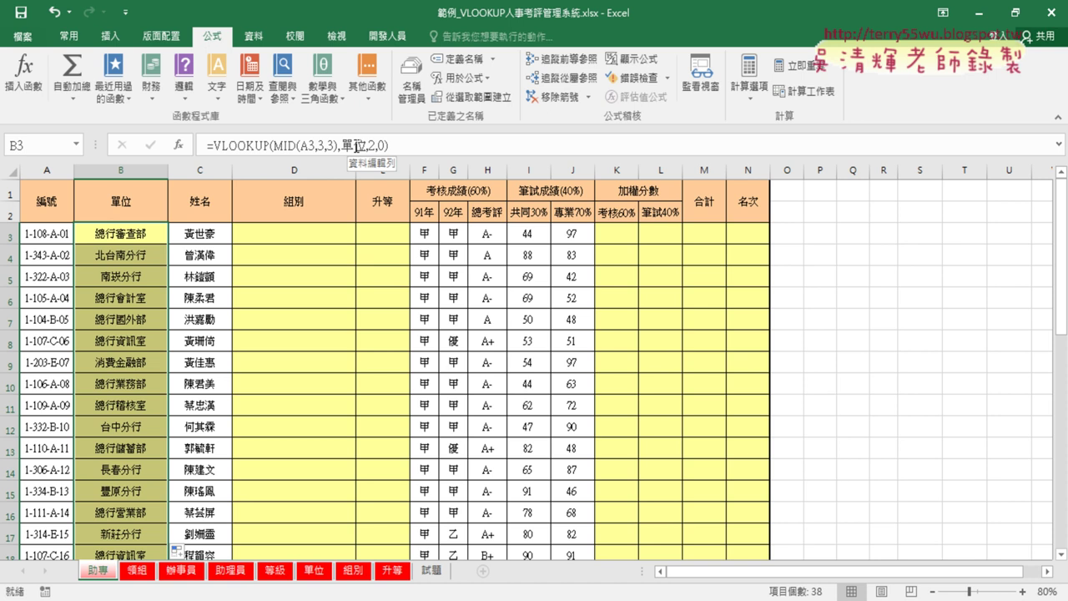
pyautogui.click(296, 236)
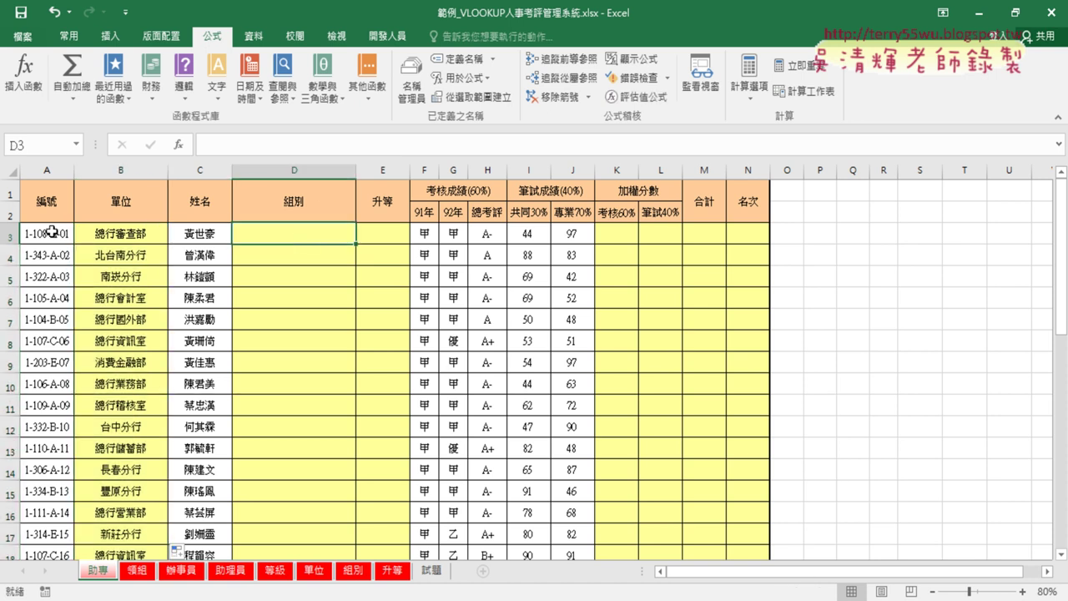
pyautogui.click(178, 144)
pyautogui.click(499, 255)
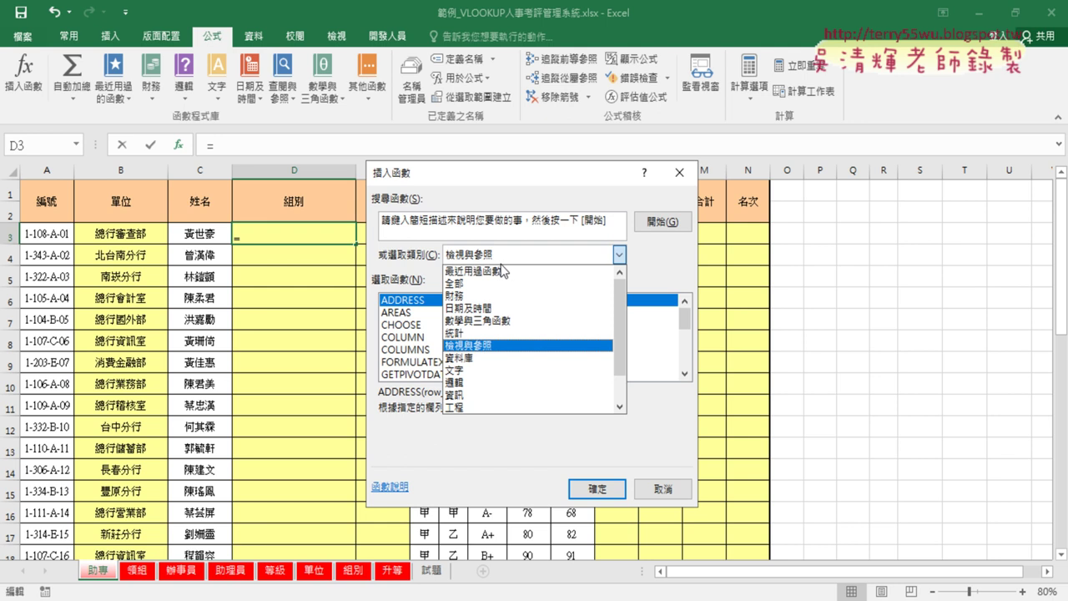
pyautogui.click(499, 270)
pyautogui.doubleClick(409, 313)
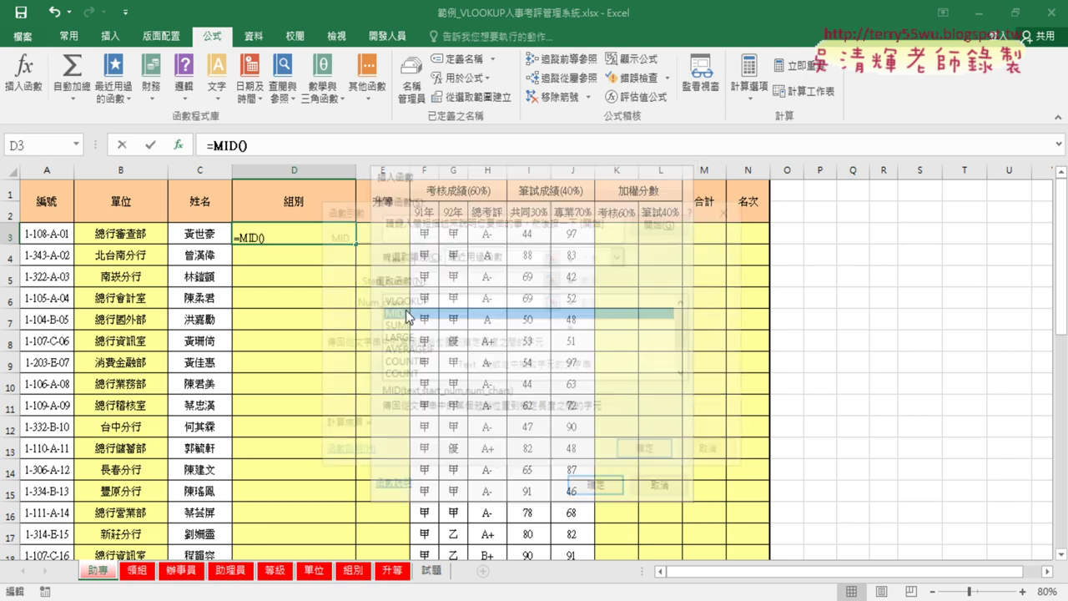
pyautogui.click(56, 235)
pyautogui.click(423, 277)
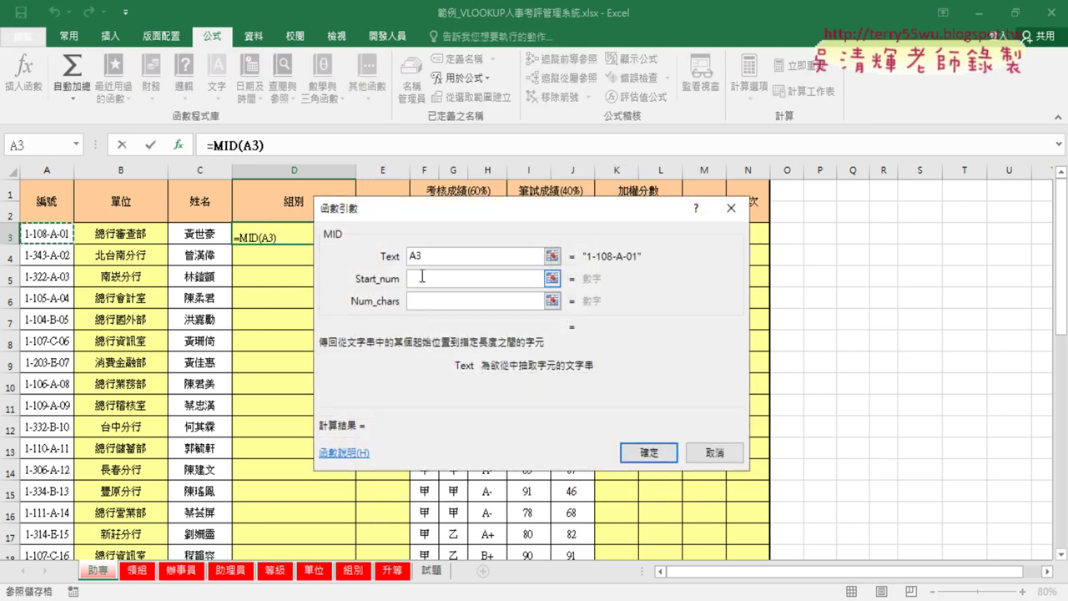
pyautogui.click(422, 277)
pyautogui.write('7')
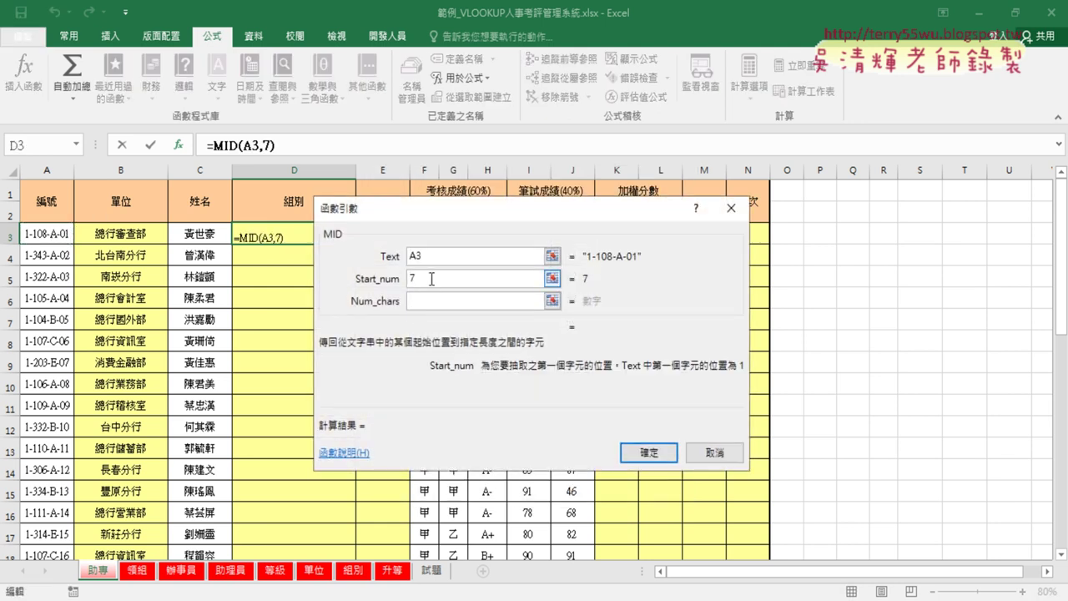
pyautogui.press('Tab')
pyautogui.write('1')
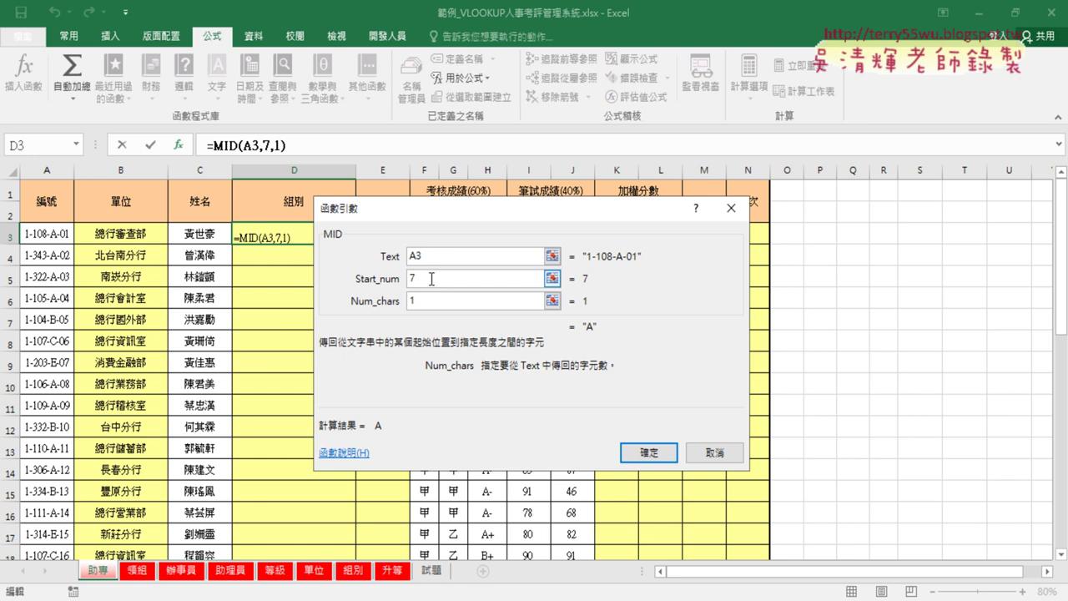
pyautogui.click(650, 452)
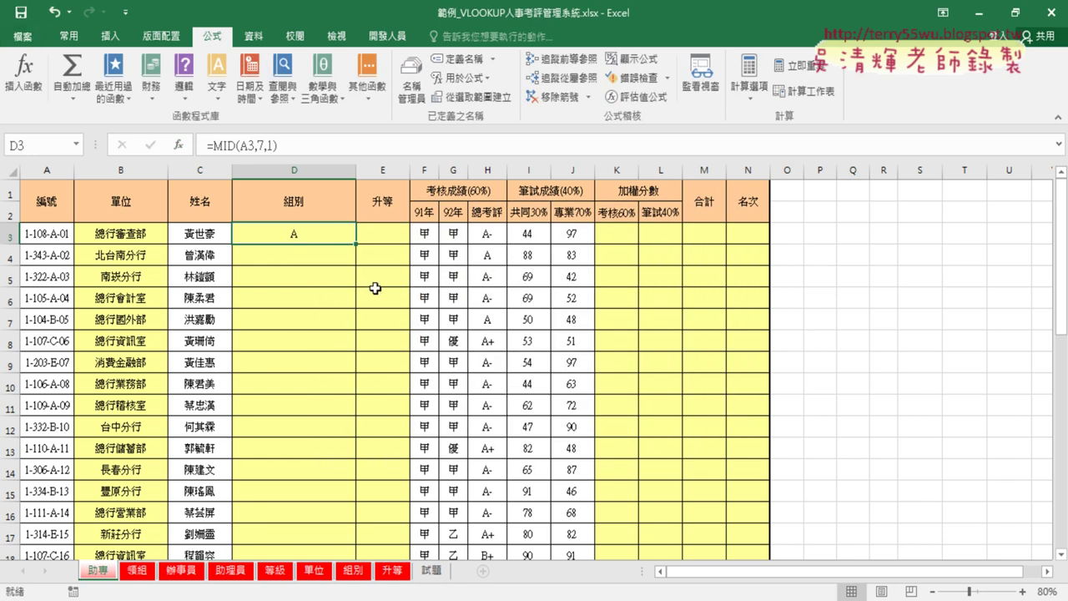
# Wrap D3's MID(A3,7,1) in a new VLOOKUP as its lookup value.
pyautogui.moveTo(214, 147); pyautogui.dragTo(280, 146)
pyautogui.rightClick(287, 148)
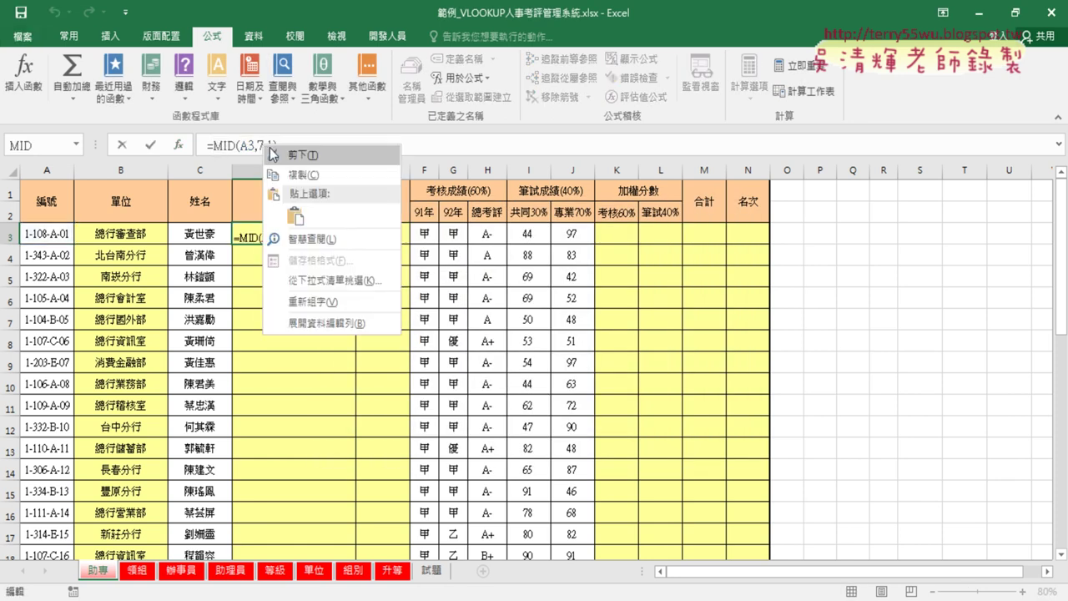
pyautogui.click(302, 154)
pyautogui.click(177, 145)
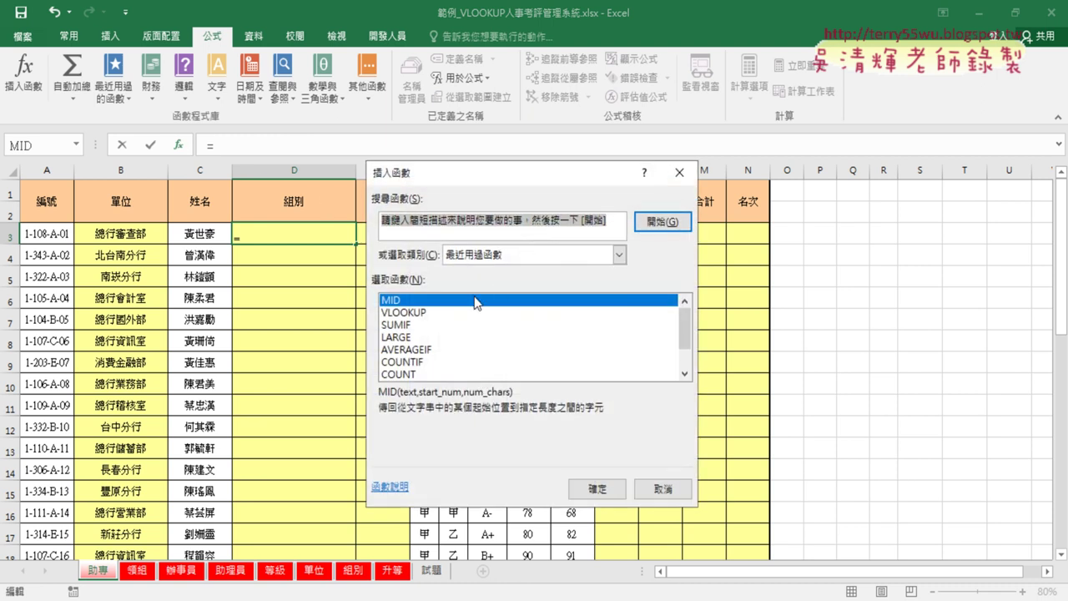
pyautogui.doubleClick(407, 313)
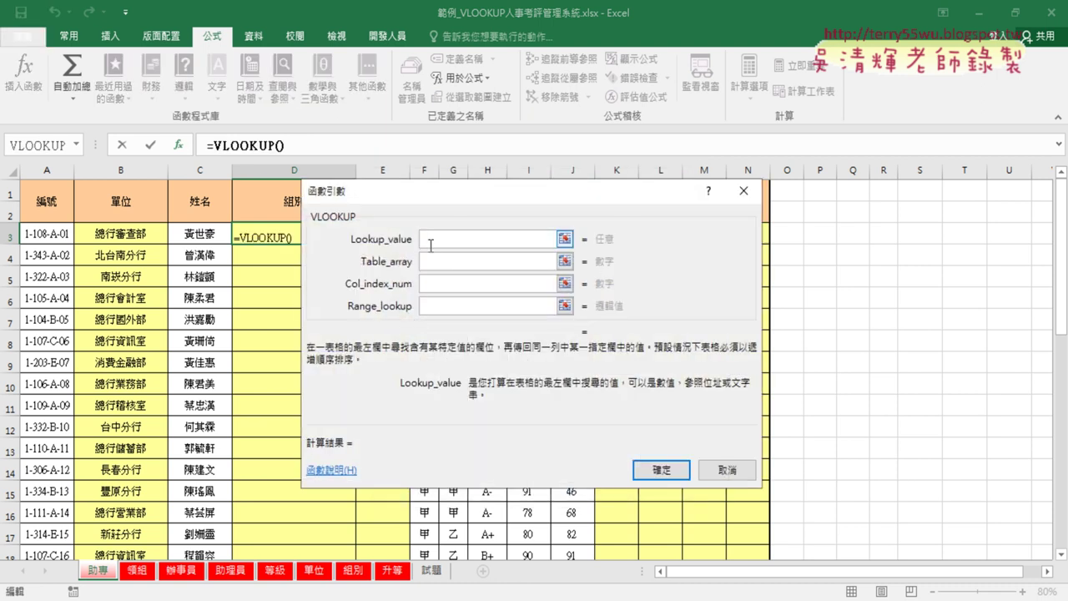
pyautogui.rightClick(434, 240)
pyautogui.click(472, 292)
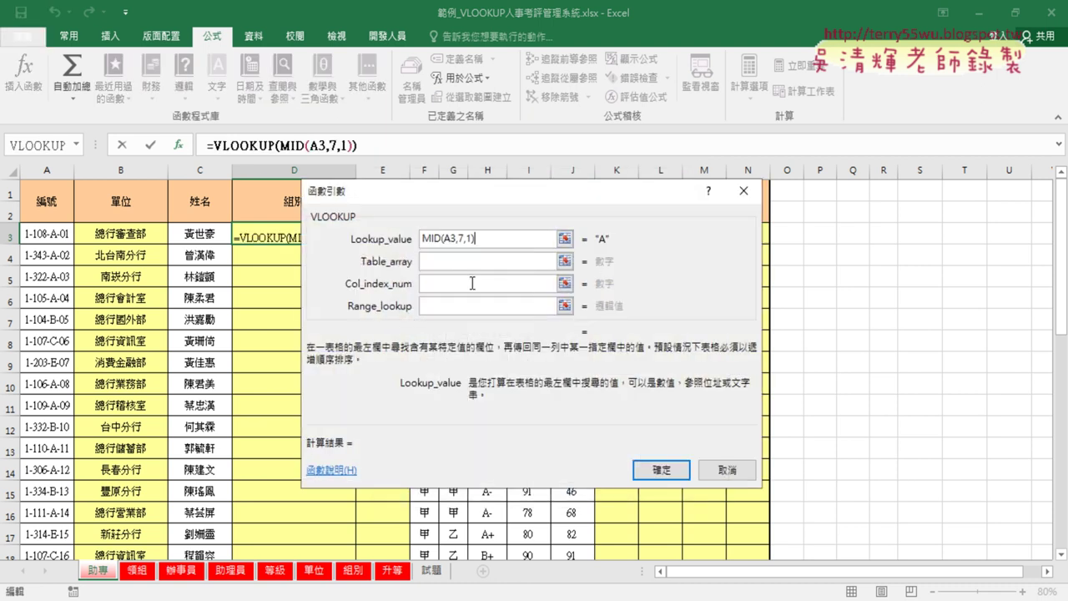
# Finish the VLOOKUP with table 組別, column 2, exact match 0, and fill it down column D.
pyautogui.click(460, 259)
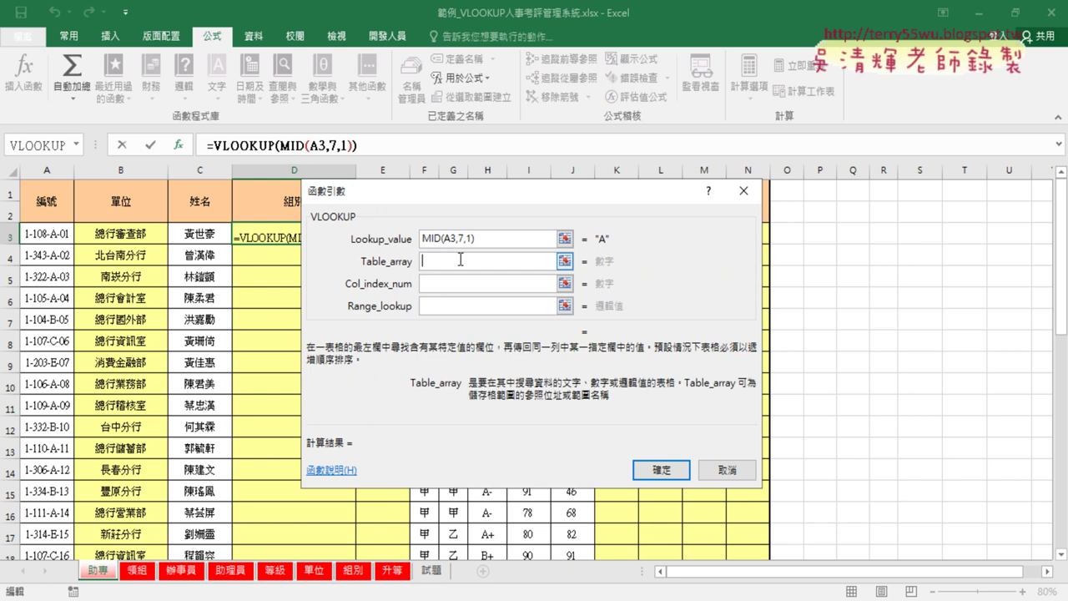
pyautogui.press('F3')
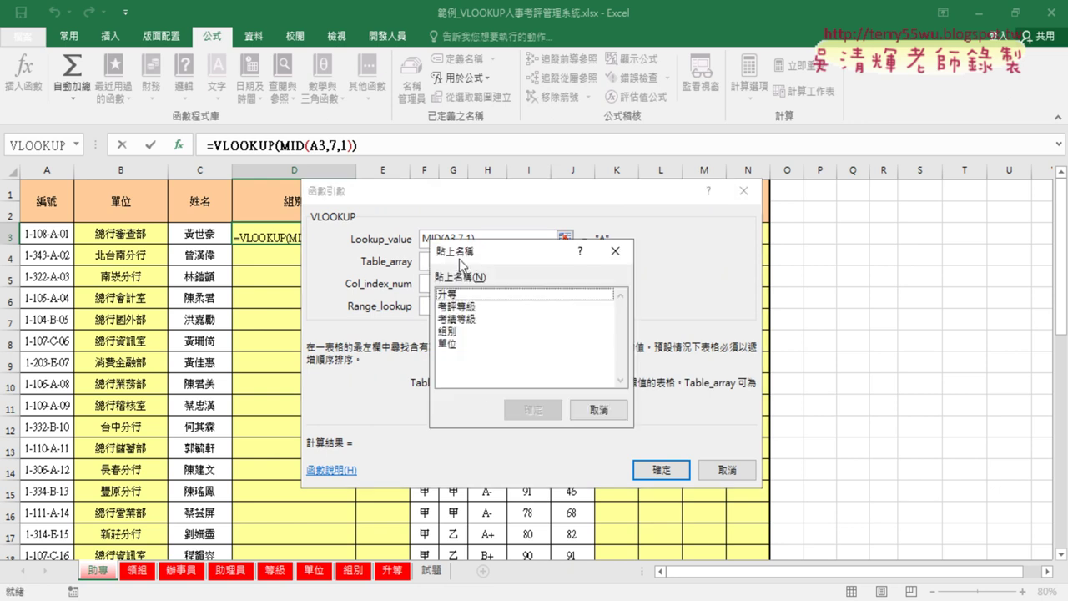
pyautogui.click(456, 331)
pyautogui.click(526, 407)
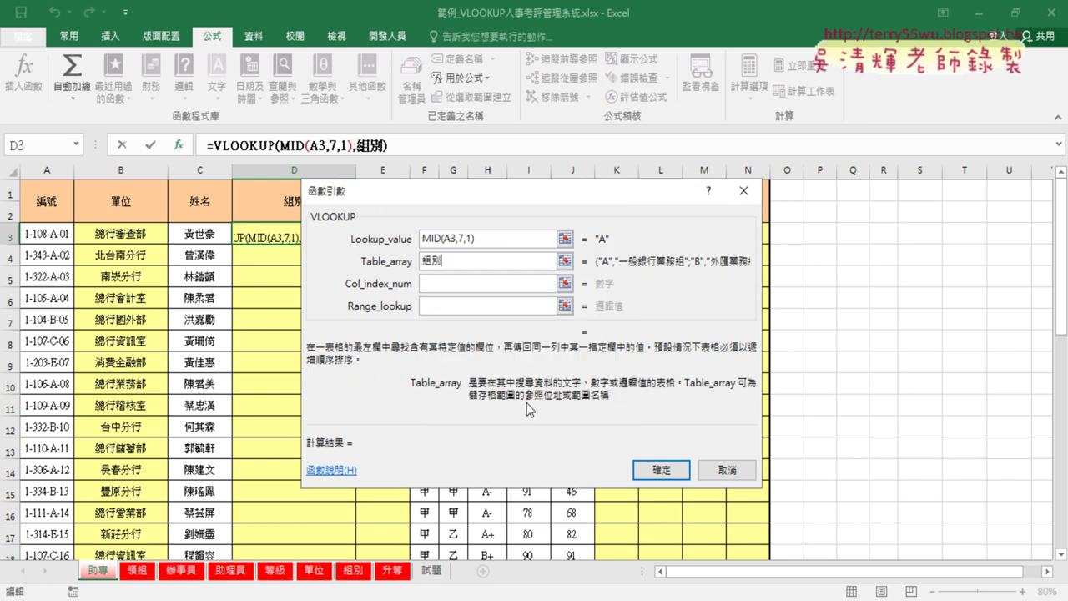
pyautogui.click(473, 277)
pyautogui.write('2')
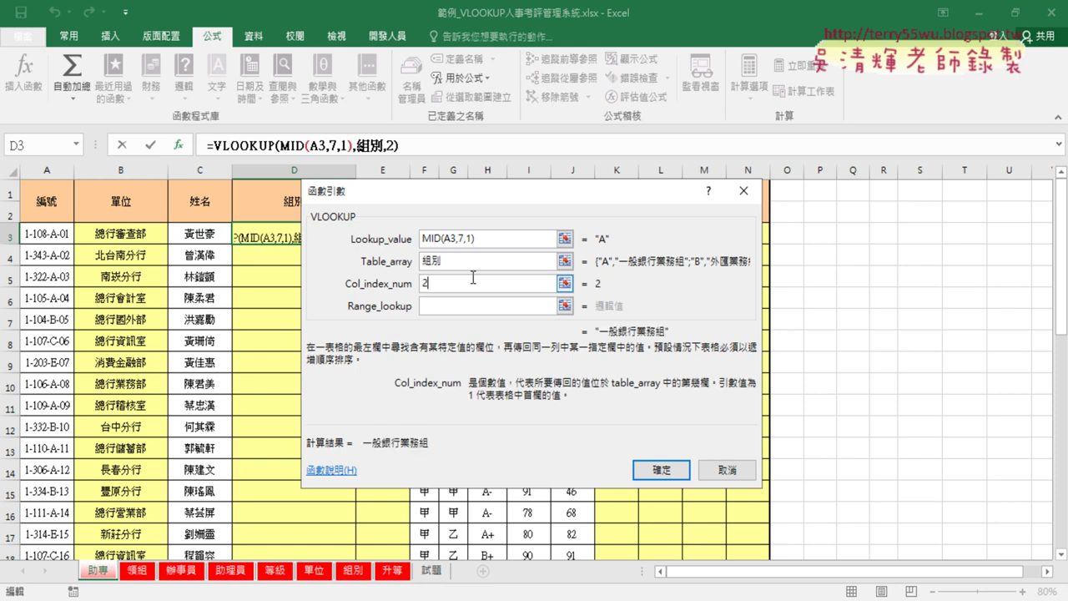
pyautogui.click(476, 304)
pyautogui.write('0')
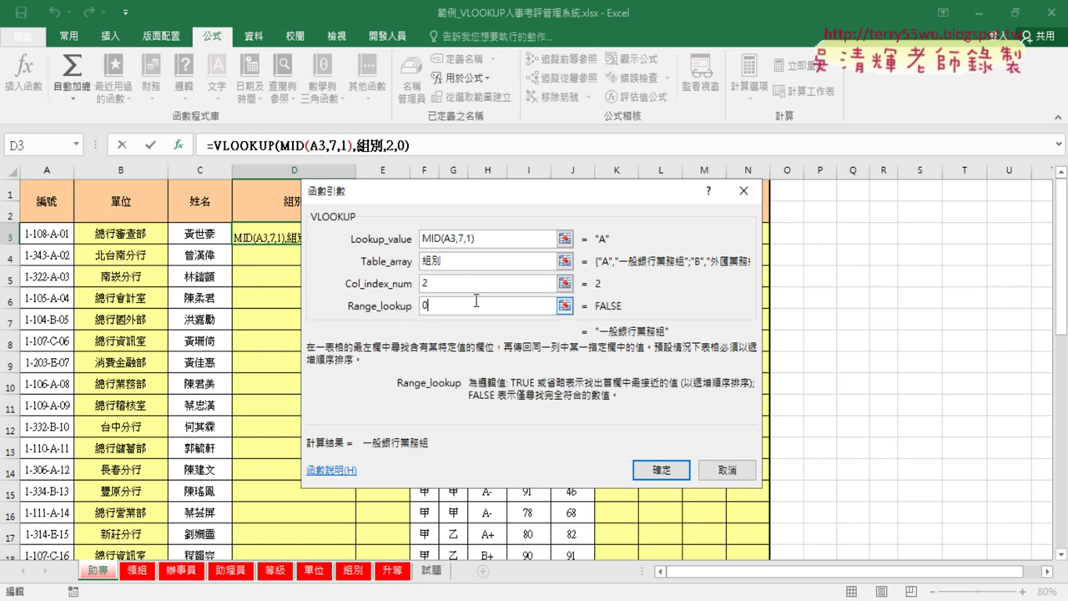
pyautogui.click(667, 470)
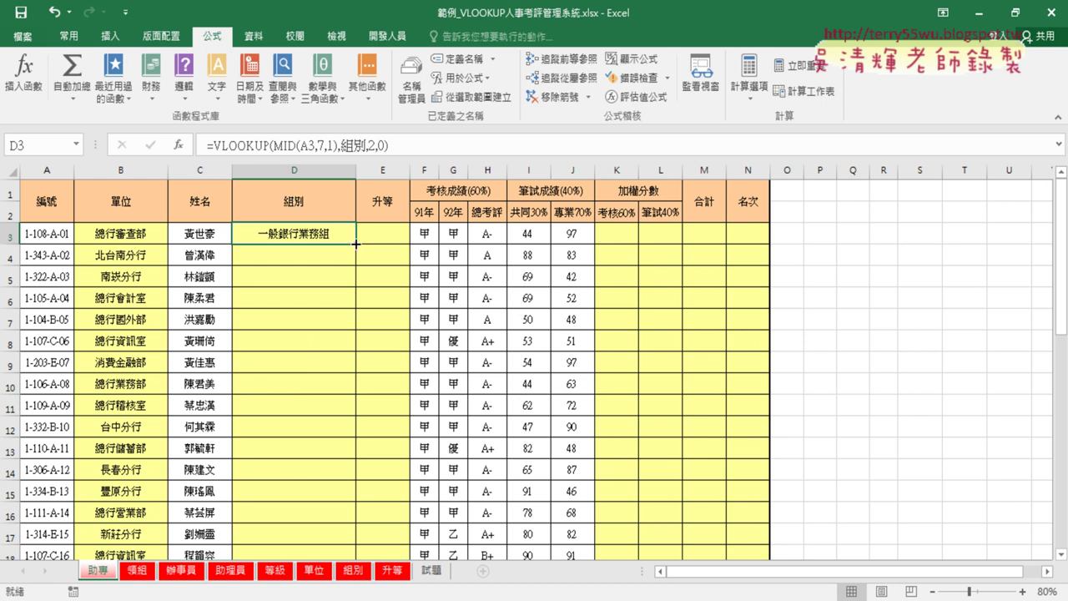
pyautogui.doubleClick(356, 243)
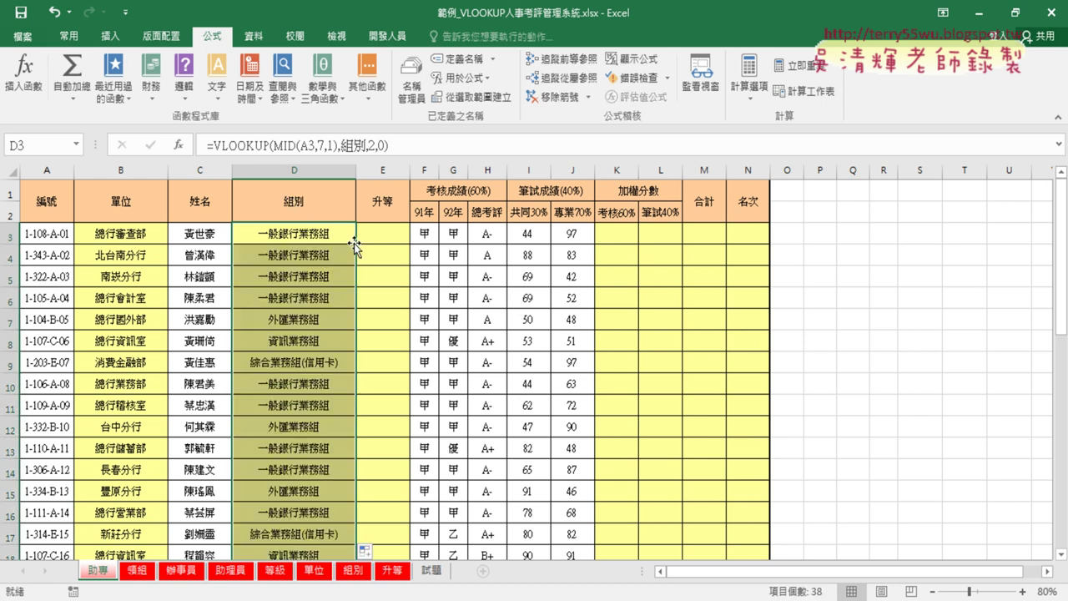
# Enter =LEFT(A3,1) in E3 through Insert Function's 文字 category to take the ID's first character.
pyautogui.click(390, 232)
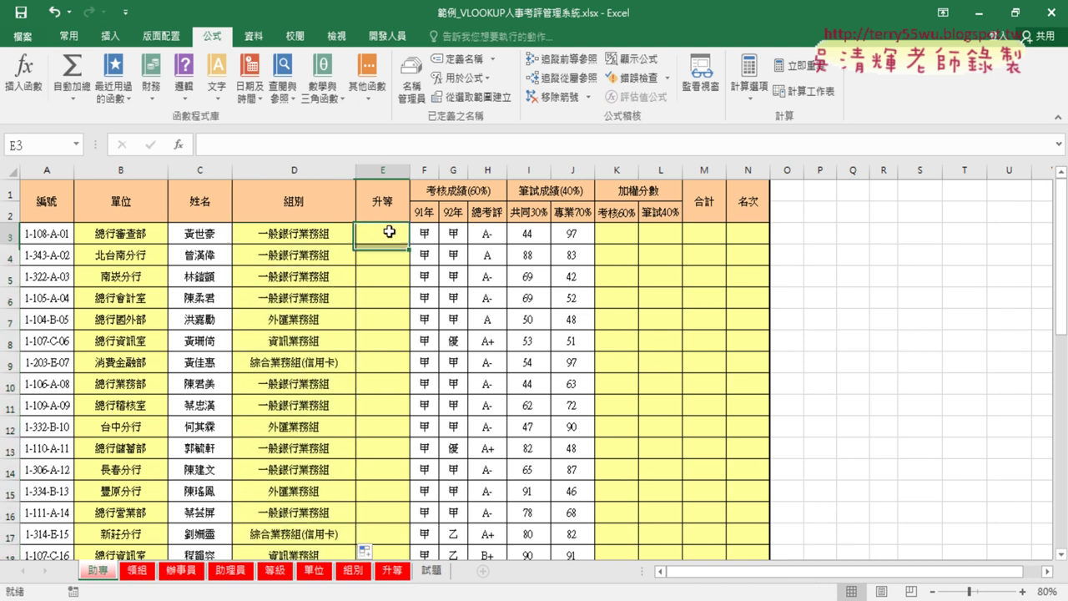
pyautogui.click(177, 145)
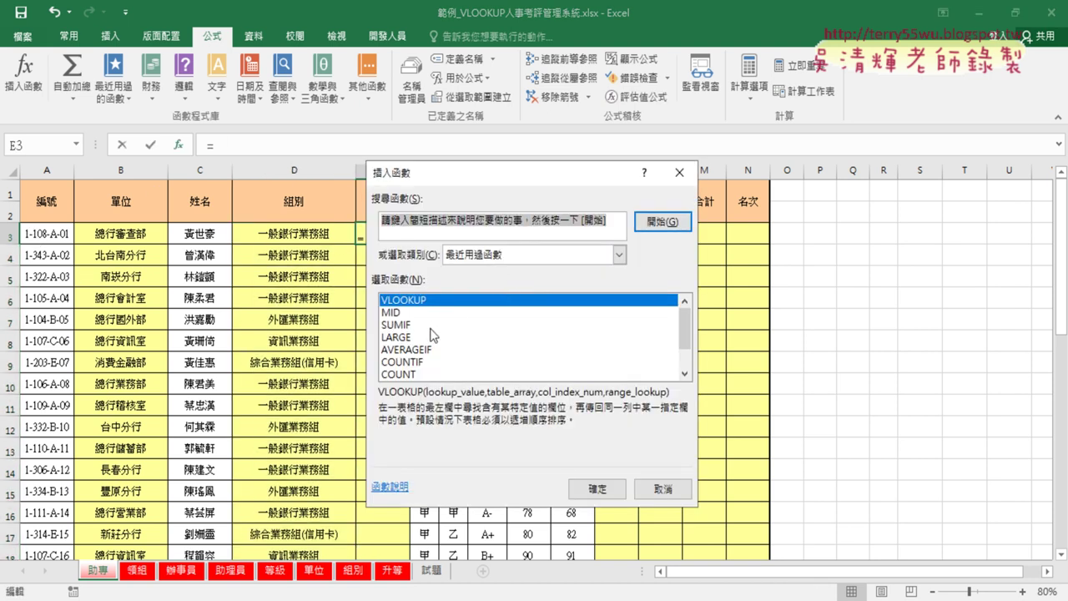
pyautogui.click(619, 255)
pyautogui.click(500, 368)
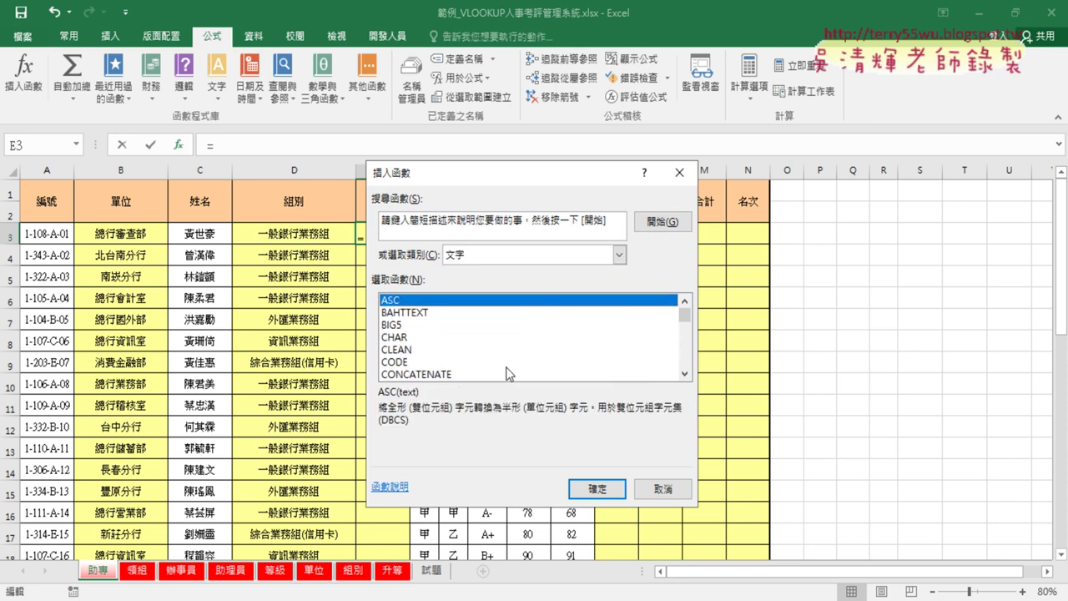
pyautogui.scroll(-4, 683, 358)
pyautogui.scroll(-2, 667, 359)
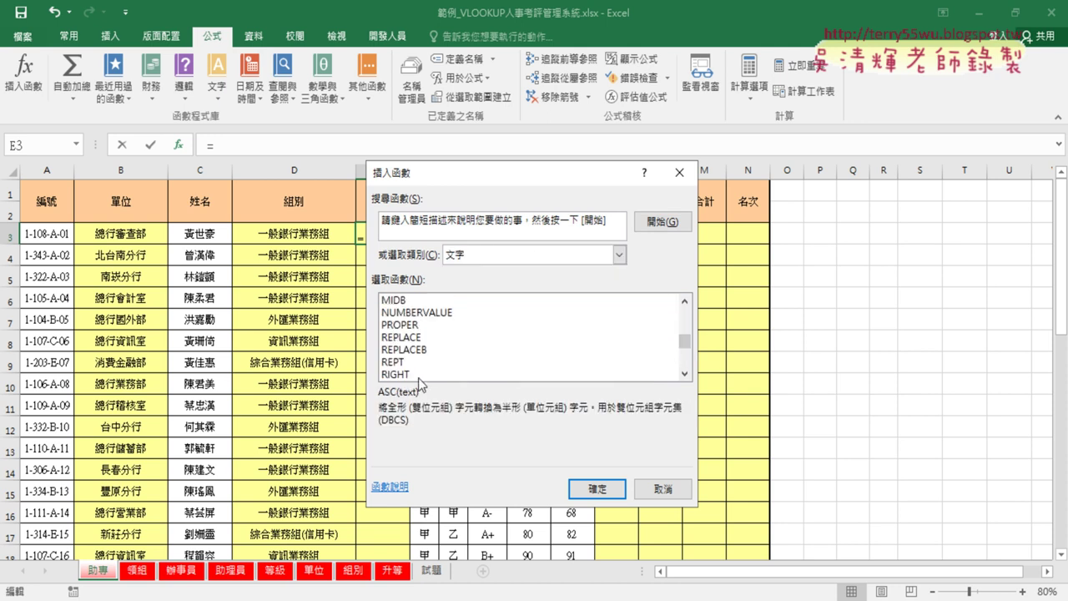
pyautogui.scroll(1, 420, 379)
pyautogui.scroll(1, 420, 367)
pyautogui.click(417, 304)
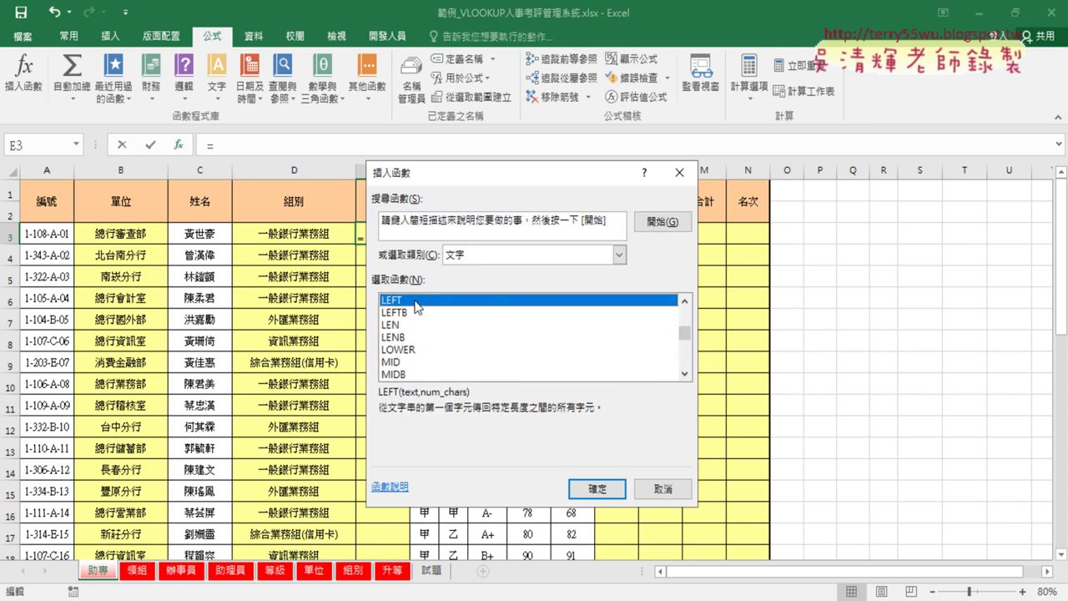
pyautogui.doubleClick(417, 300)
pyautogui.click(37, 235)
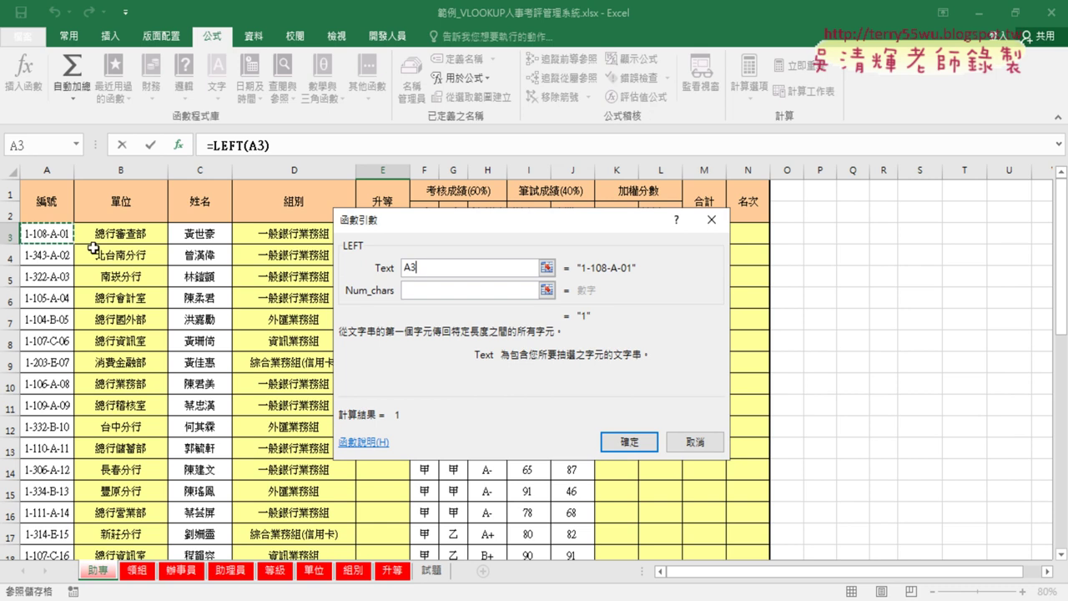
pyautogui.click(425, 287)
pyautogui.write('1')
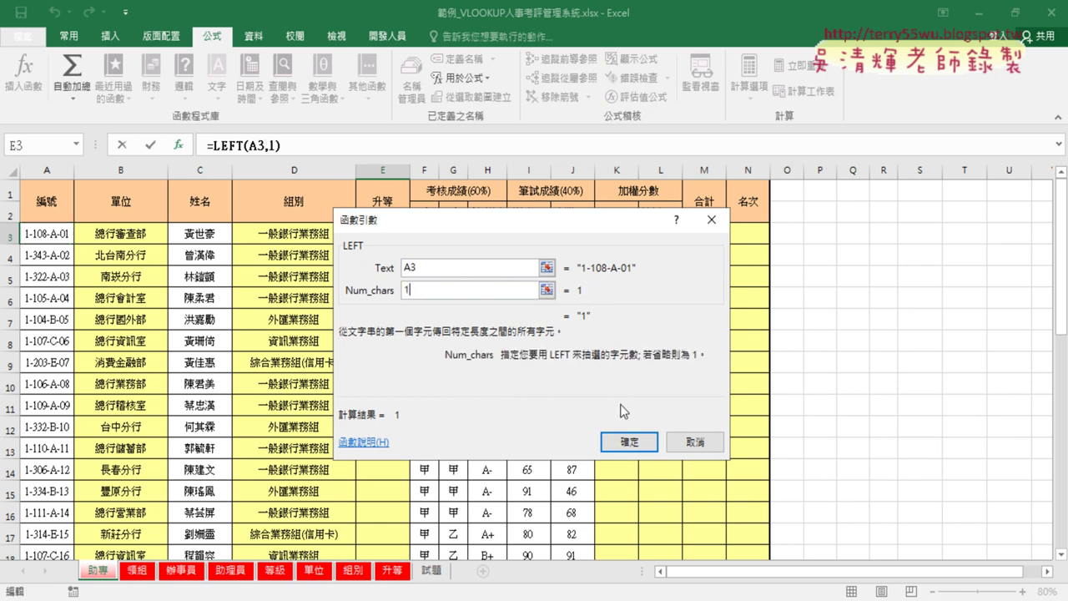
pyautogui.click(632, 440)
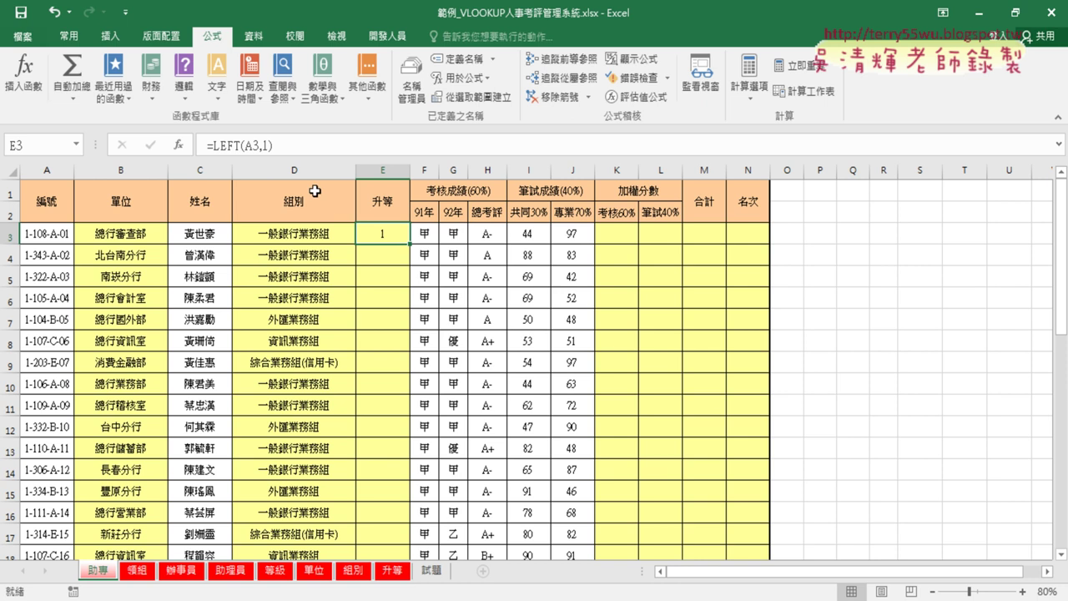
# Cut LEFT(A3,1) out of E3's formula, leaving only the equals sign.
pyautogui.click(214, 145)
pyautogui.moveTo(213, 145); pyautogui.dragTo(265, 147)
pyautogui.rightClick(257, 150)
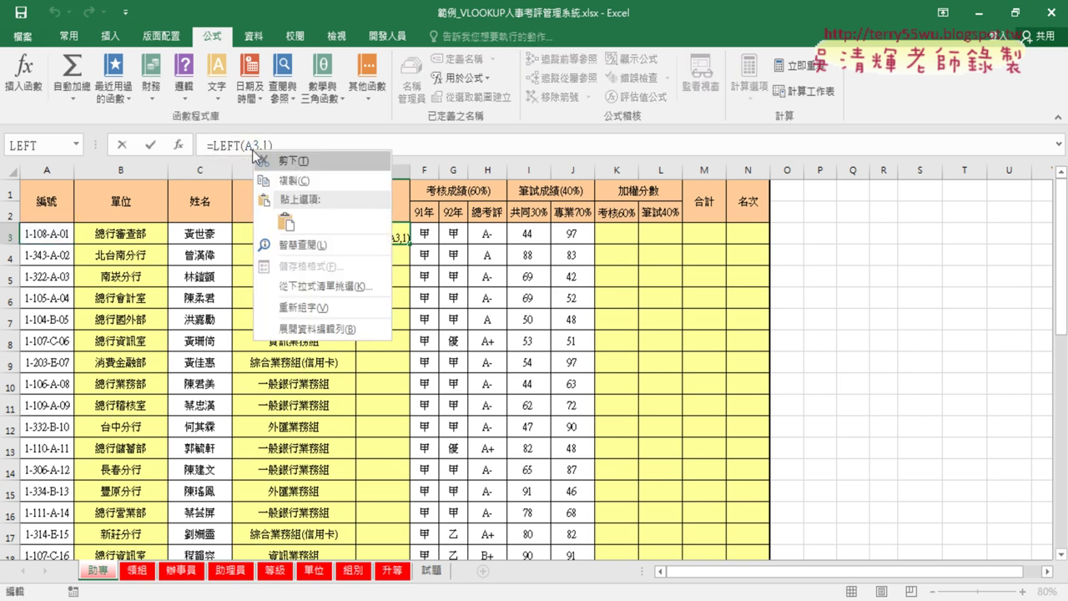
pyautogui.click(292, 163)
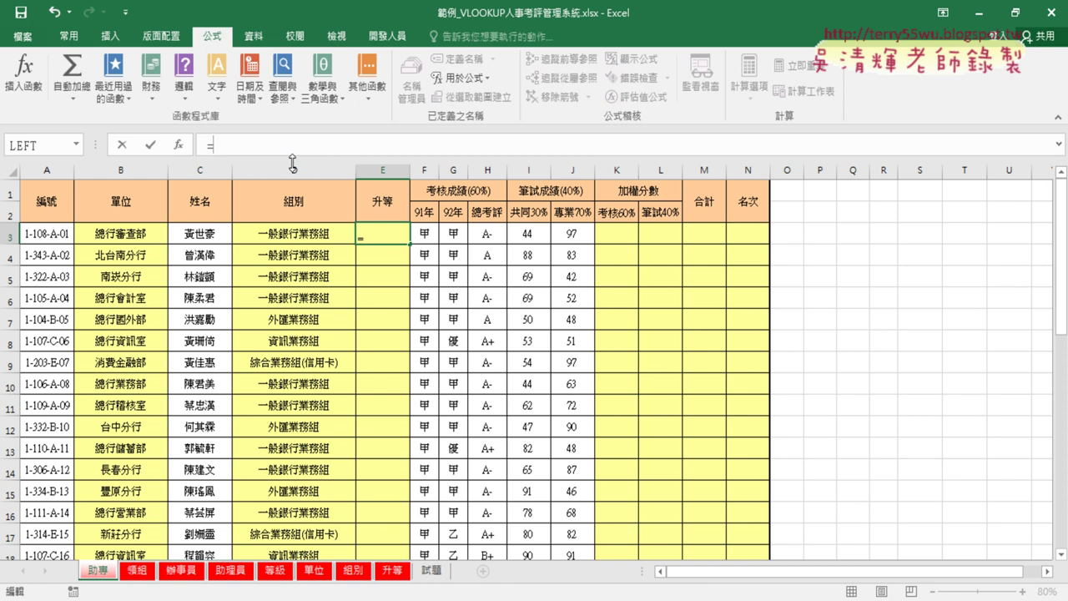
# Start a VLOOKUP in E3 and paste LEFT(A3,1) in as its lookup value.
pyautogui.click(177, 145)
pyautogui.click(470, 257)
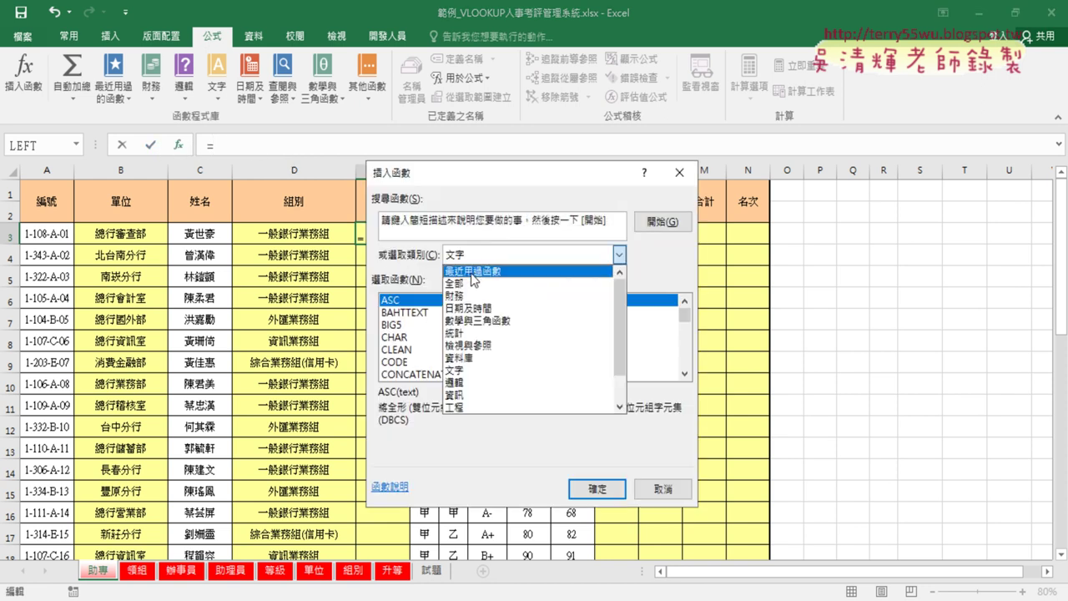
pyautogui.click(474, 272)
pyautogui.doubleClick(403, 312)
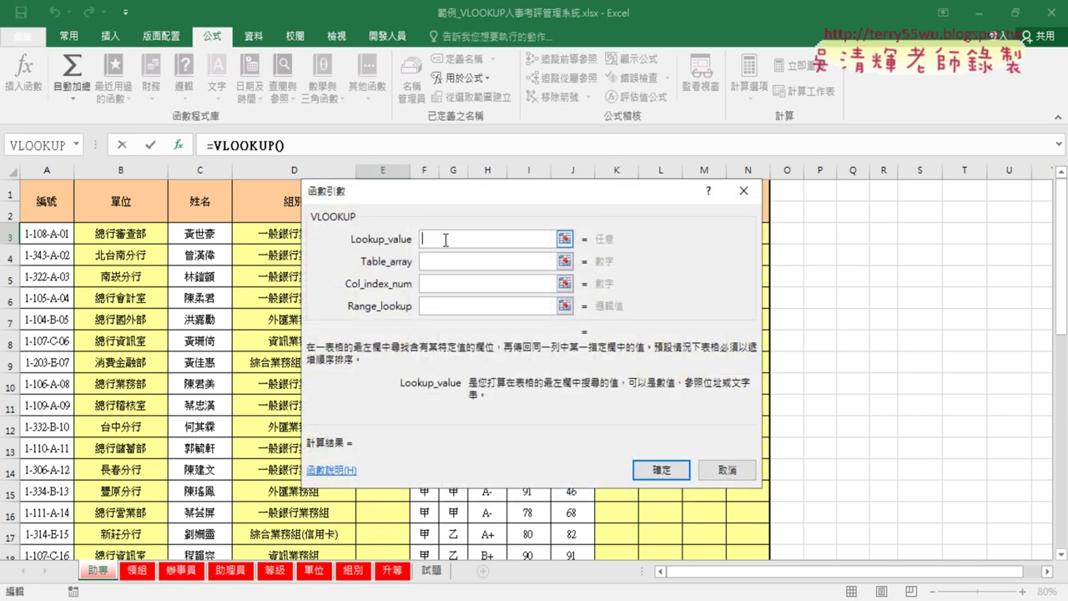
pyautogui.rightClick(443, 240)
pyautogui.click(468, 286)
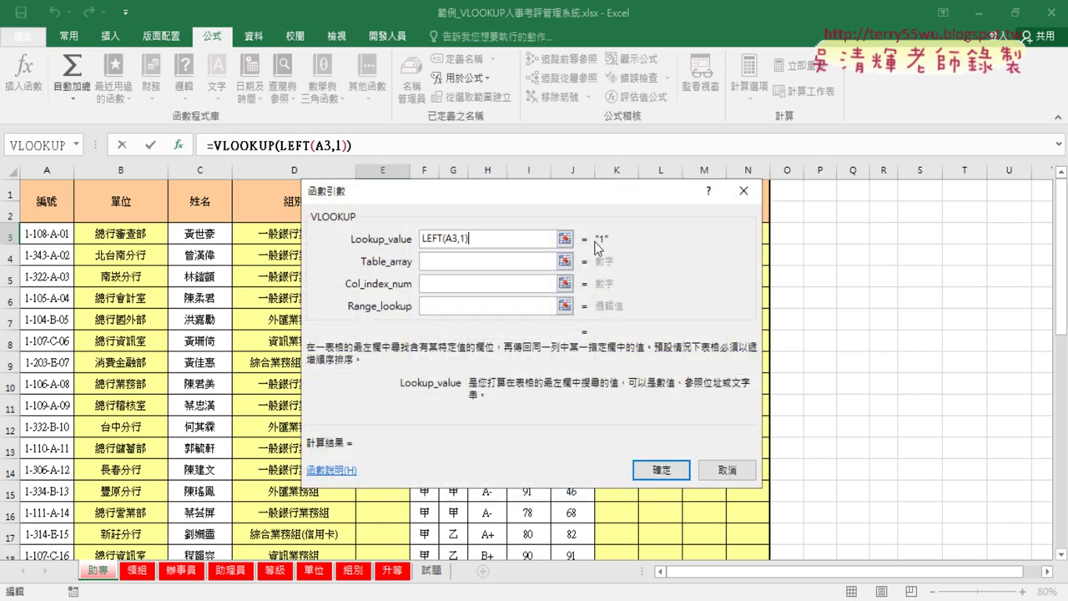
# Set the table to the named range 升等, column index 2, and range lookup 0.
pyautogui.click(493, 262)
pyautogui.press('F3')
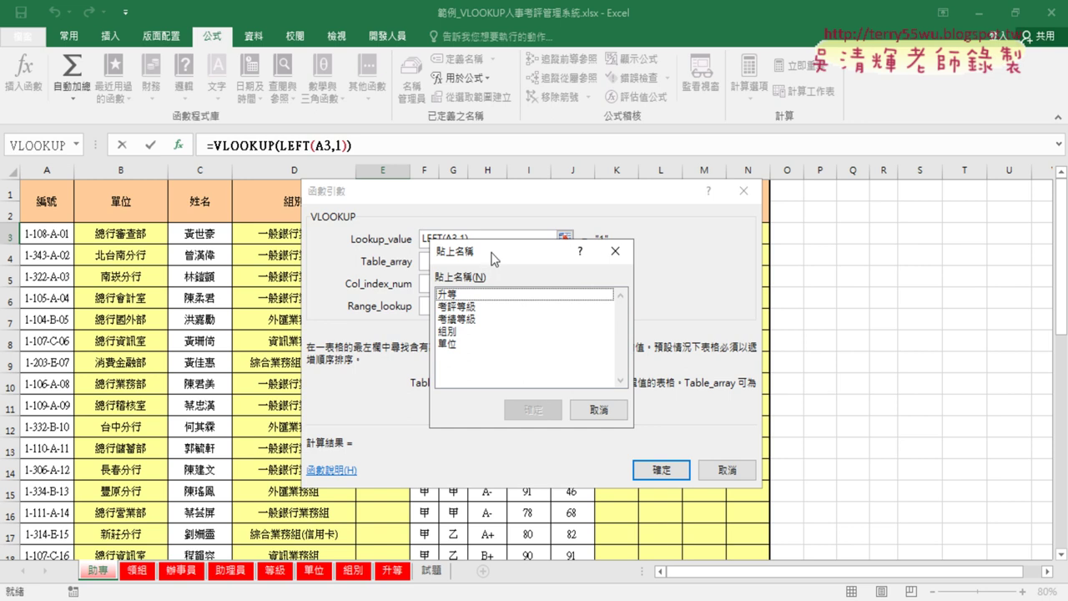
pyautogui.moveTo(494, 258); pyautogui.dragTo(508, 239)
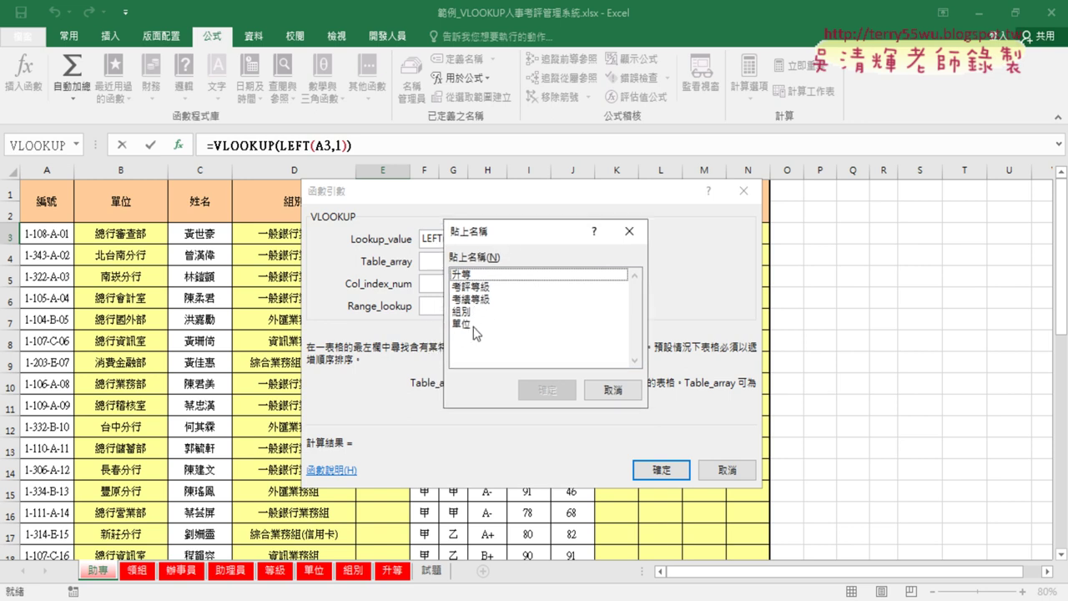
pyautogui.click(480, 276)
pyautogui.click(546, 389)
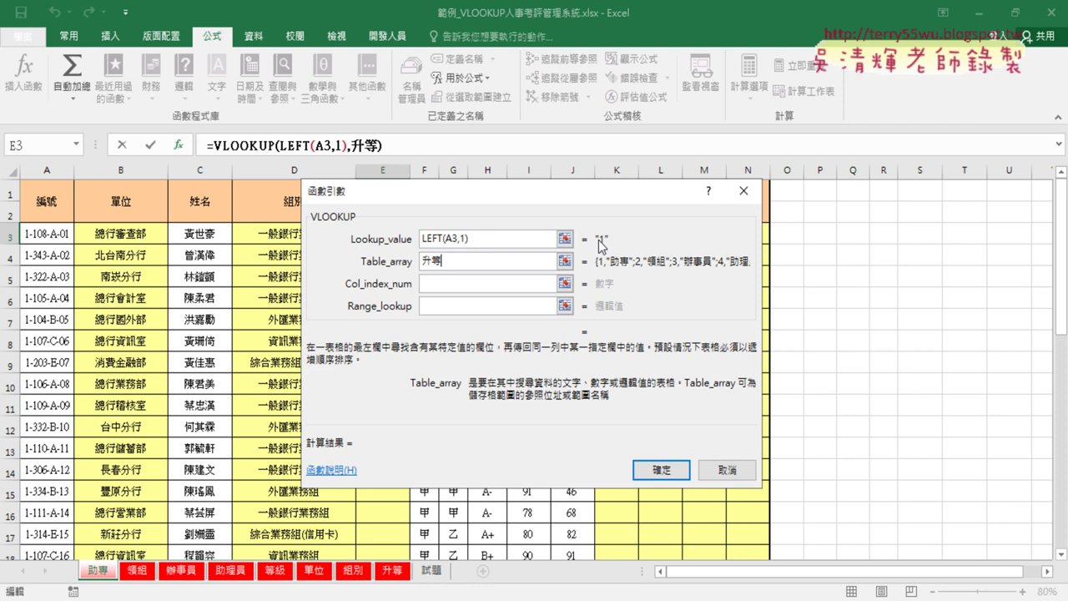
pyautogui.click(484, 285)
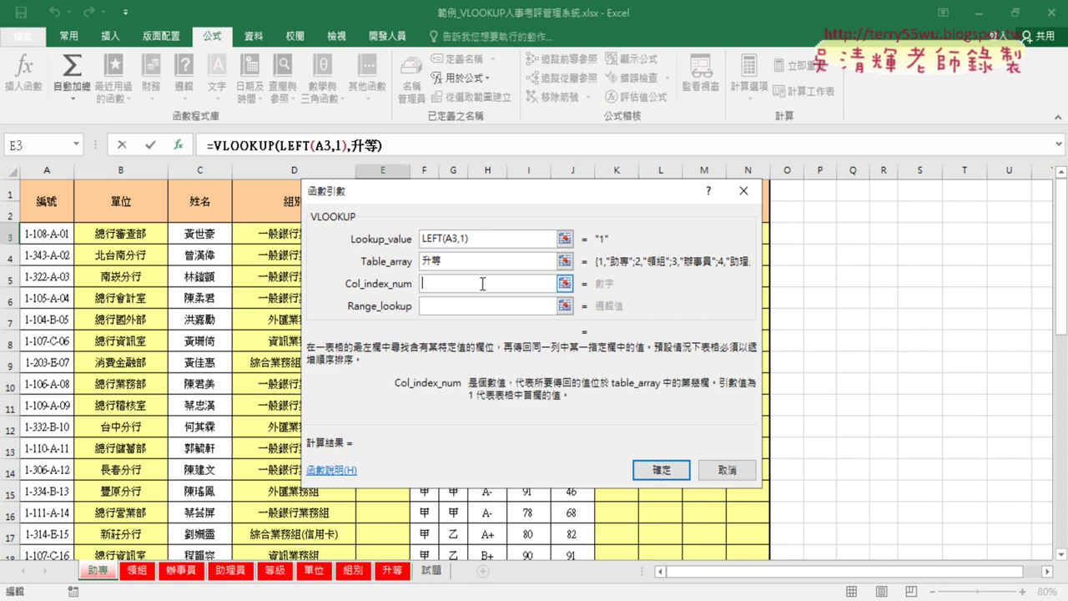
pyautogui.write('2')
pyautogui.click(432, 304)
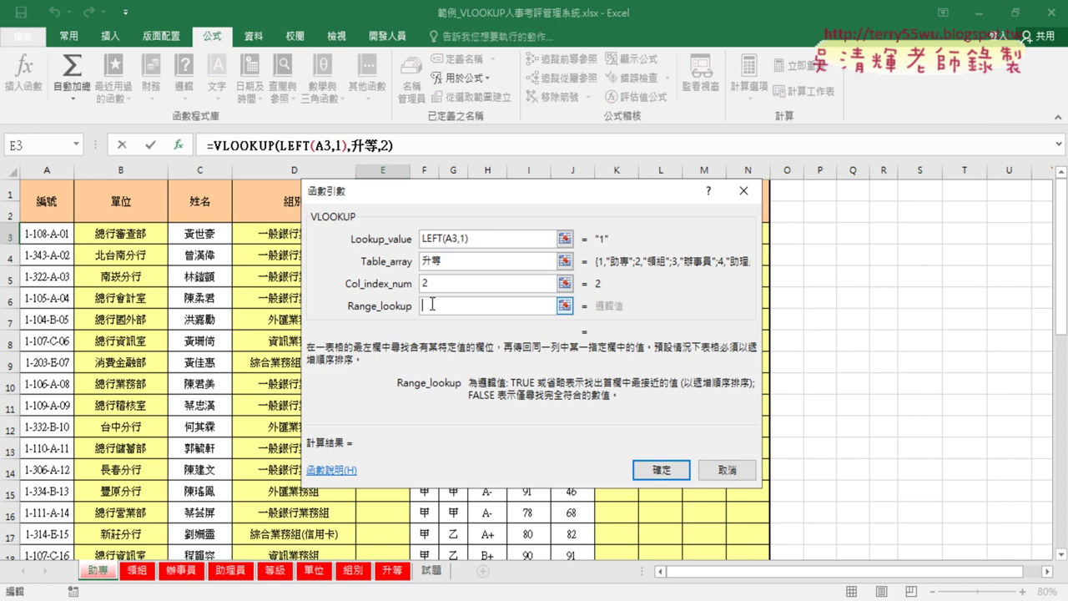
pyautogui.write('0')
pyautogui.moveTo(571, 192); pyautogui.dragTo(771, 186)
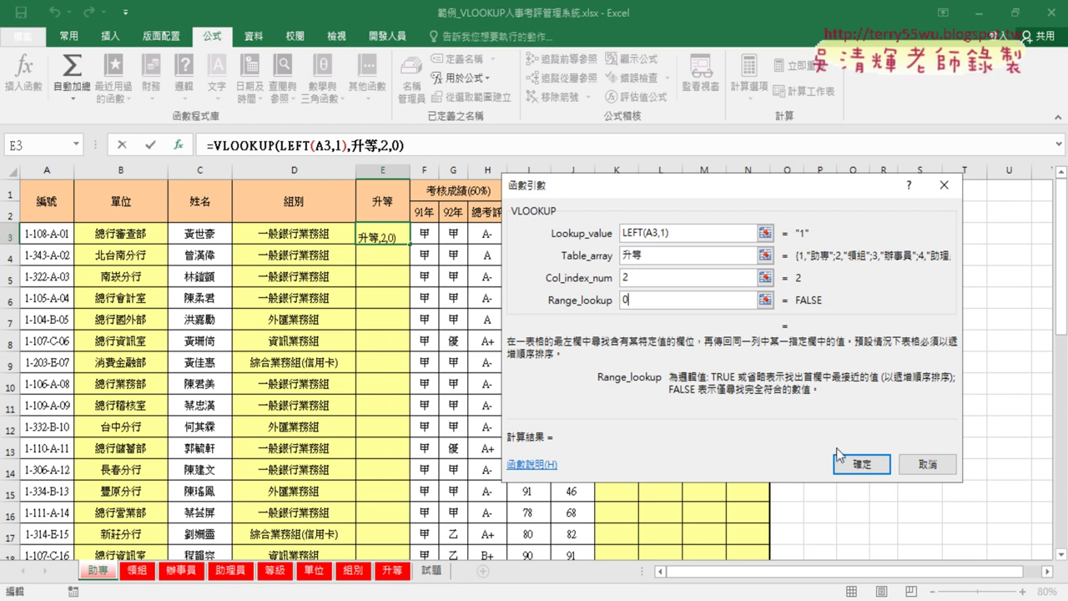
# Confirm the VLOOKUP, which returns #N/A, then inspect its arguments and cancel without changes.
pyautogui.click(859, 462)
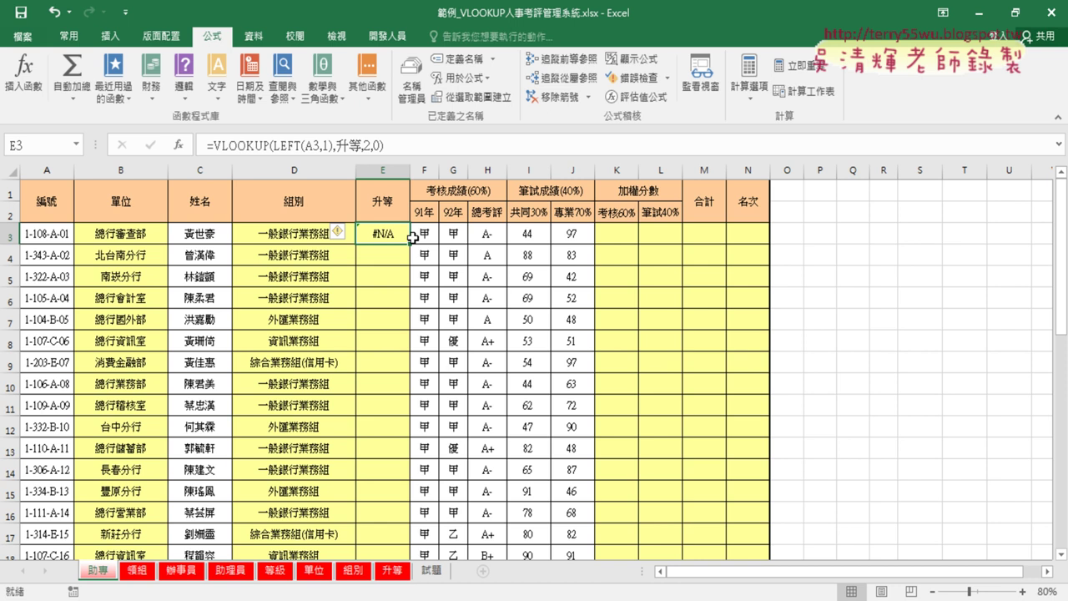
pyautogui.click(243, 150)
pyautogui.click(178, 147)
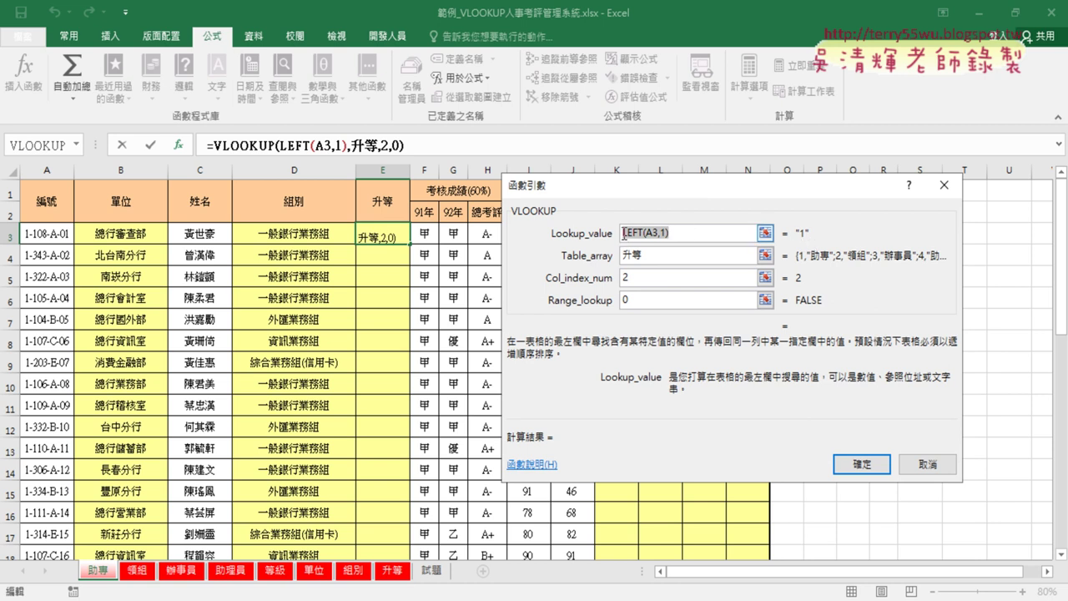
pyautogui.click(624, 233)
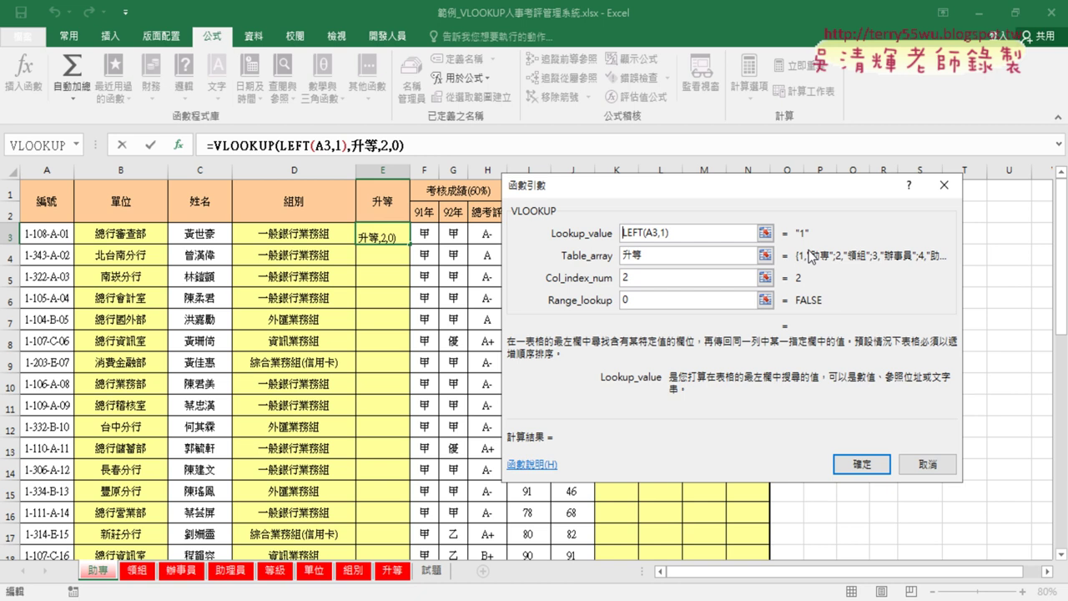
pyautogui.write('《')
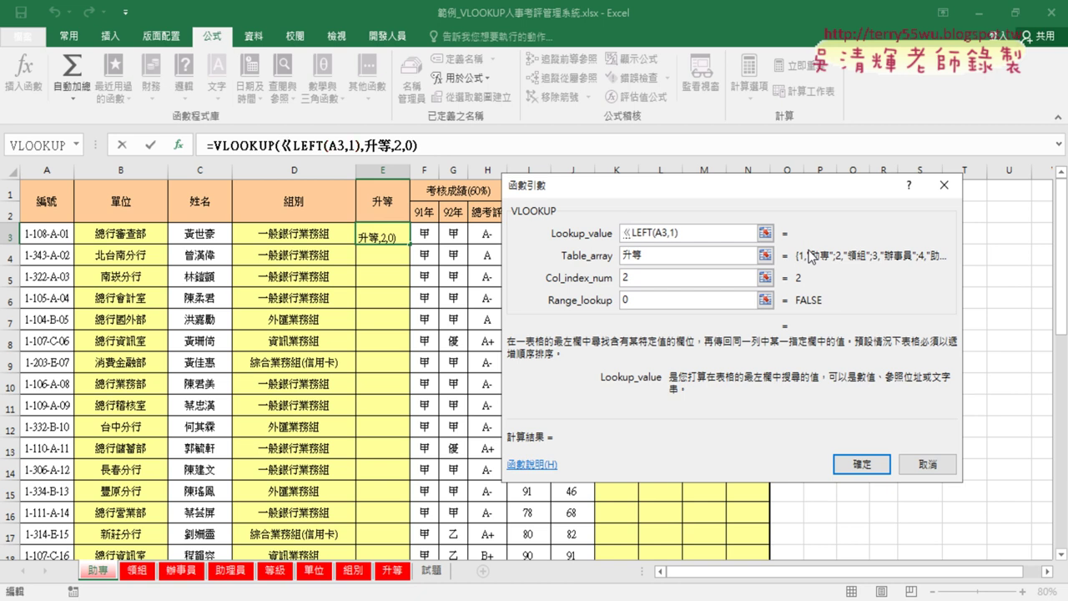
pyautogui.press('BackSpace')
pyautogui.write('v')
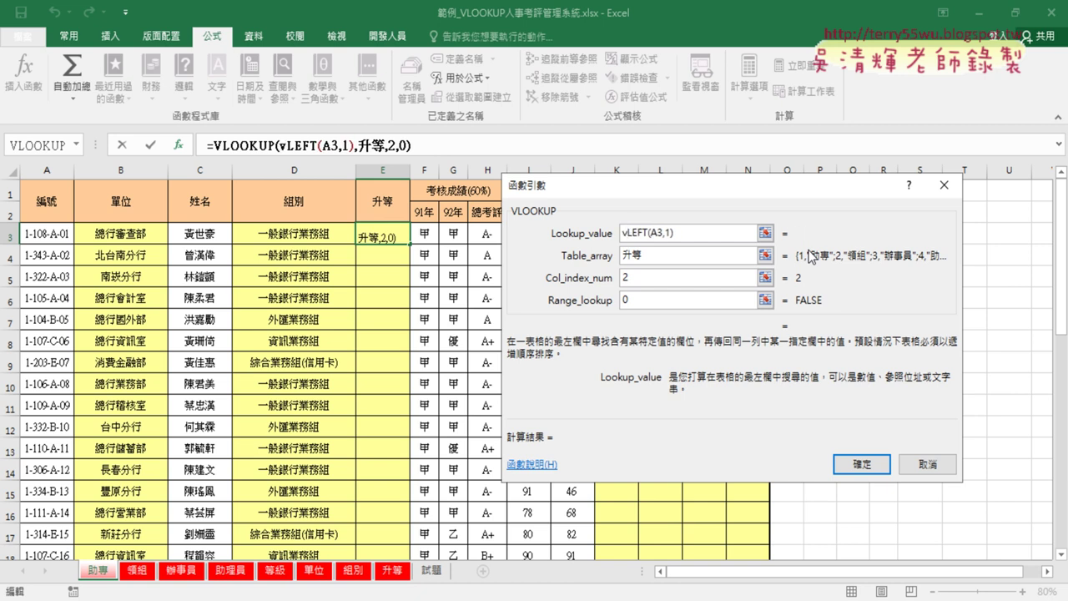
pyautogui.press('BackSpace')
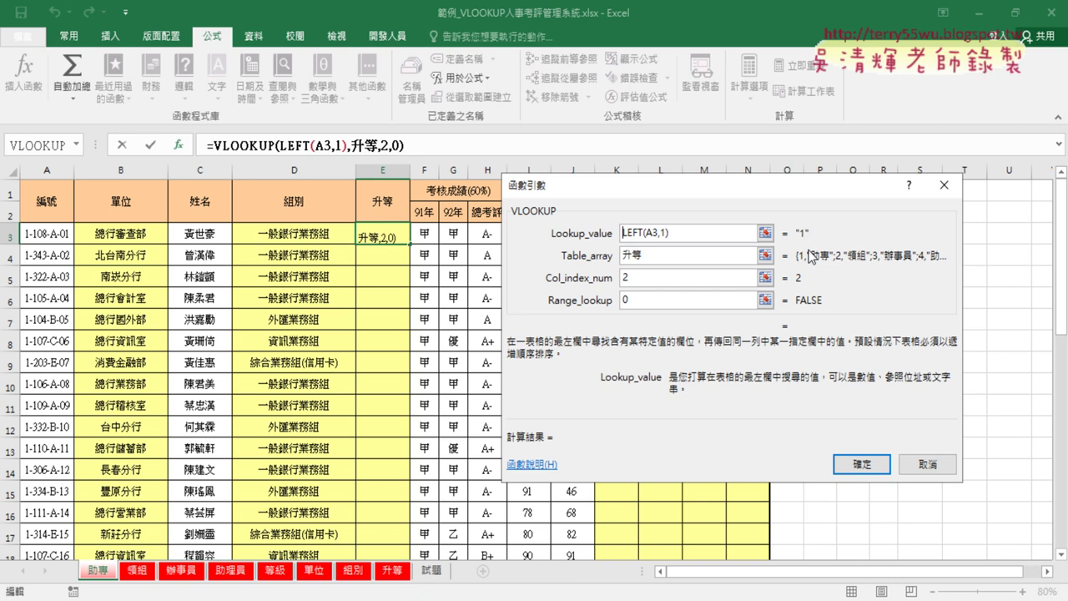
pyautogui.click(930, 467)
# Recheck the VLOOKUP arguments, then put the cursor right after VLOOKUP( in the formula bar.
pyautogui.click(243, 145)
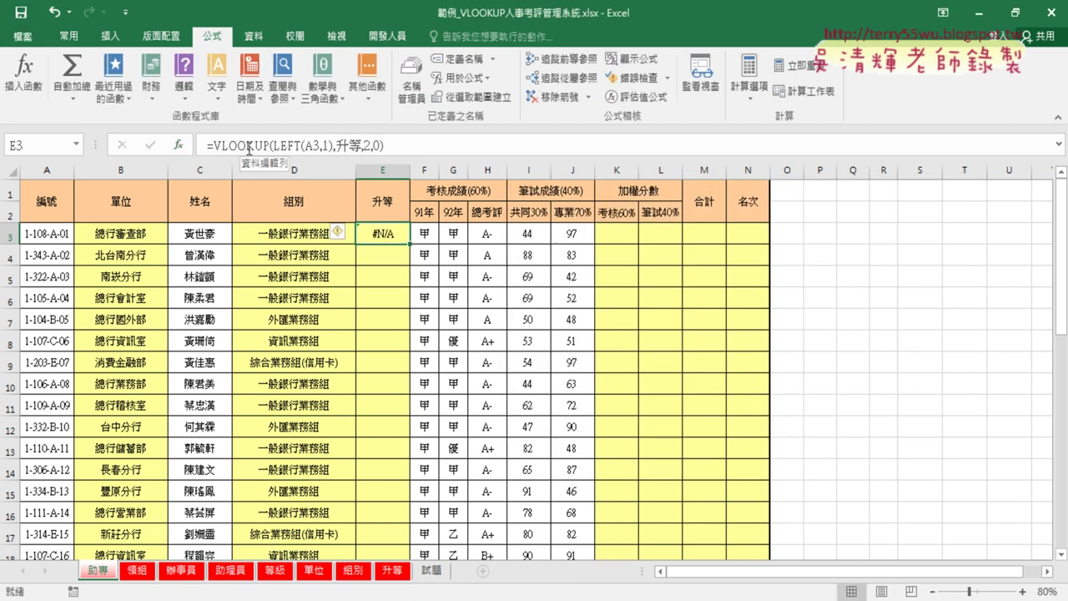
pyautogui.click(177, 145)
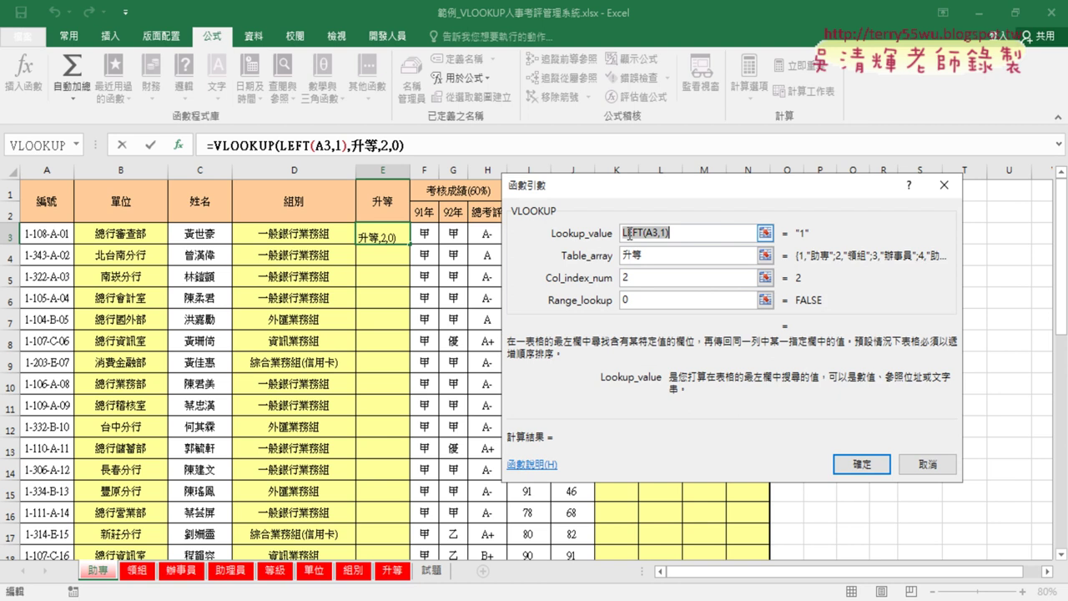
pyautogui.click(926, 464)
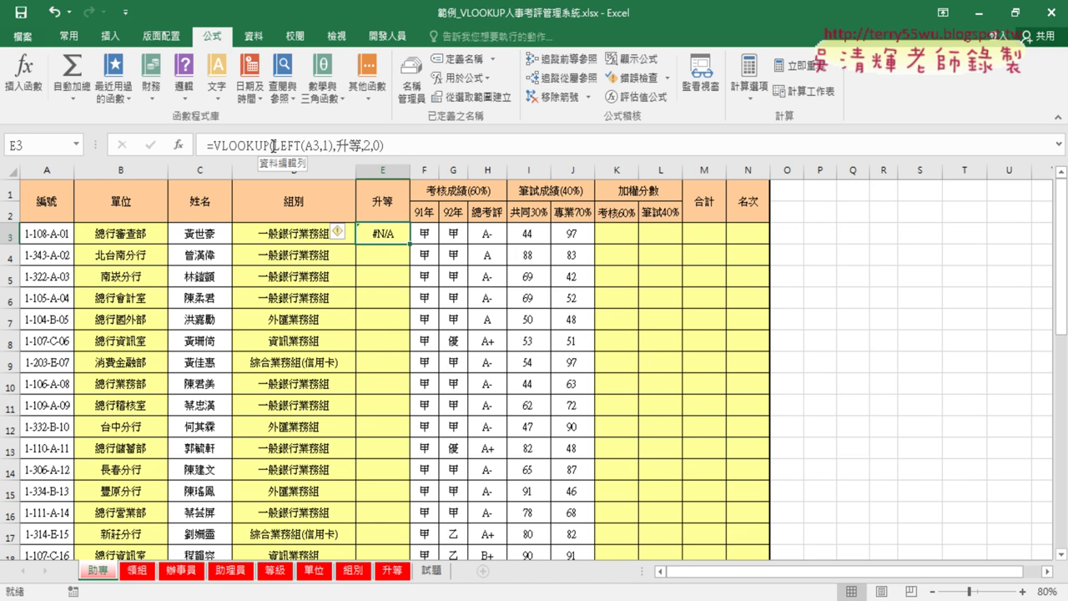
pyautogui.click(272, 145)
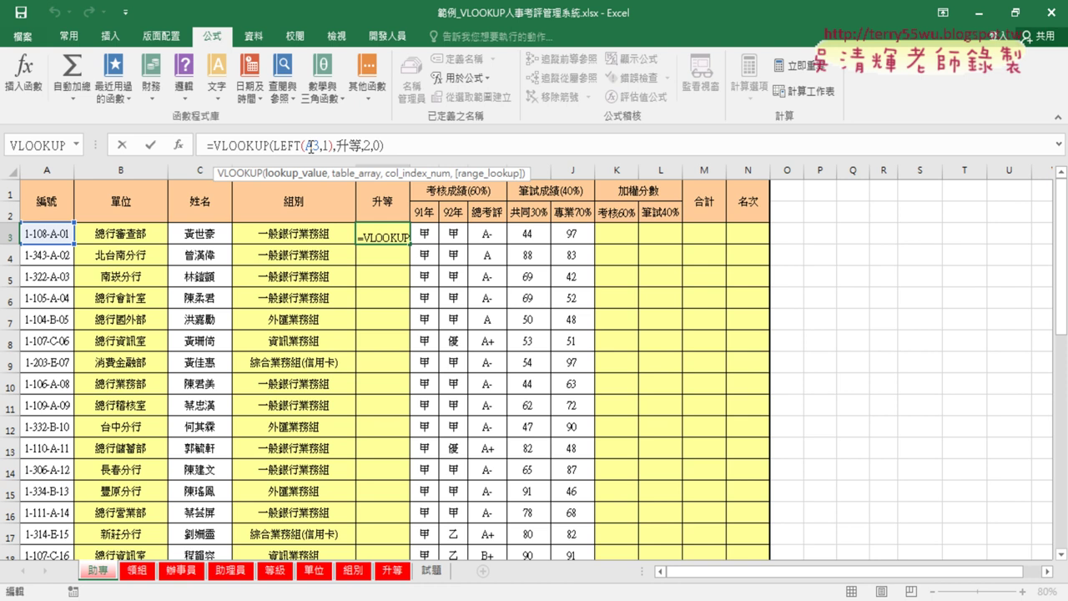
# Wrap LEFT(A3,1) in VALUE so E3 reads =VLOOKUP(VALUE(LEFT(A3,1)),升等,2,0) and shows 助專.
pyautogui.write('v')
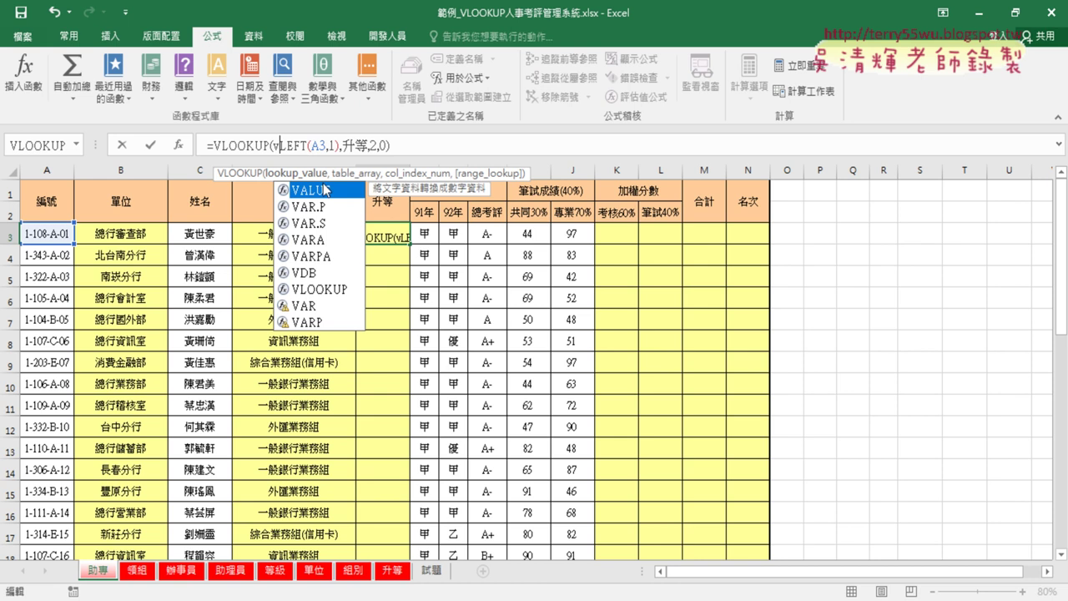
pyautogui.doubleClick(327, 192)
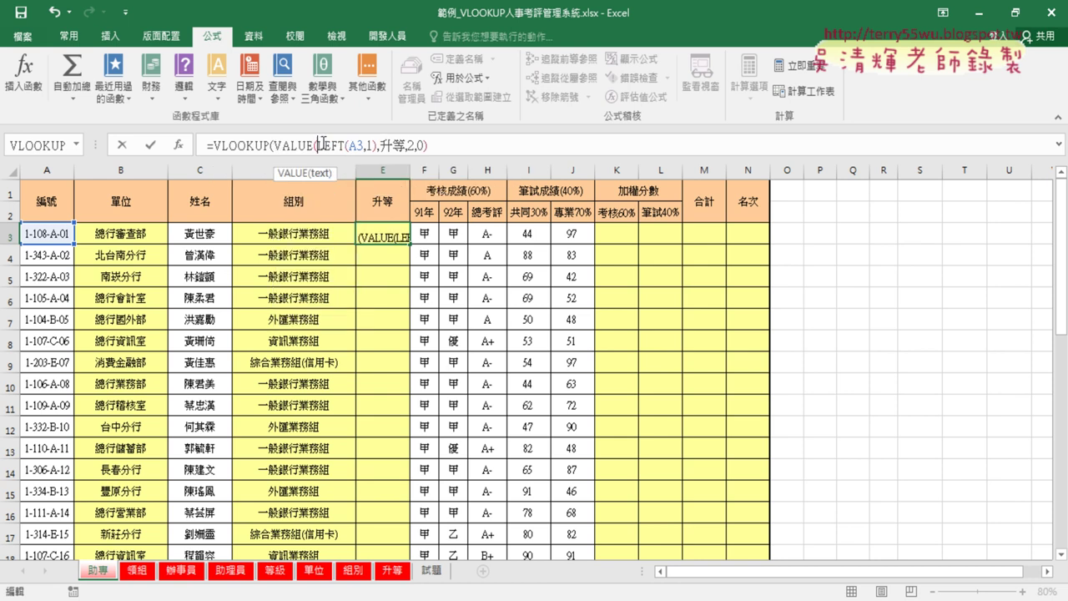
pyautogui.moveTo(316, 146); pyautogui.dragTo(278, 148)
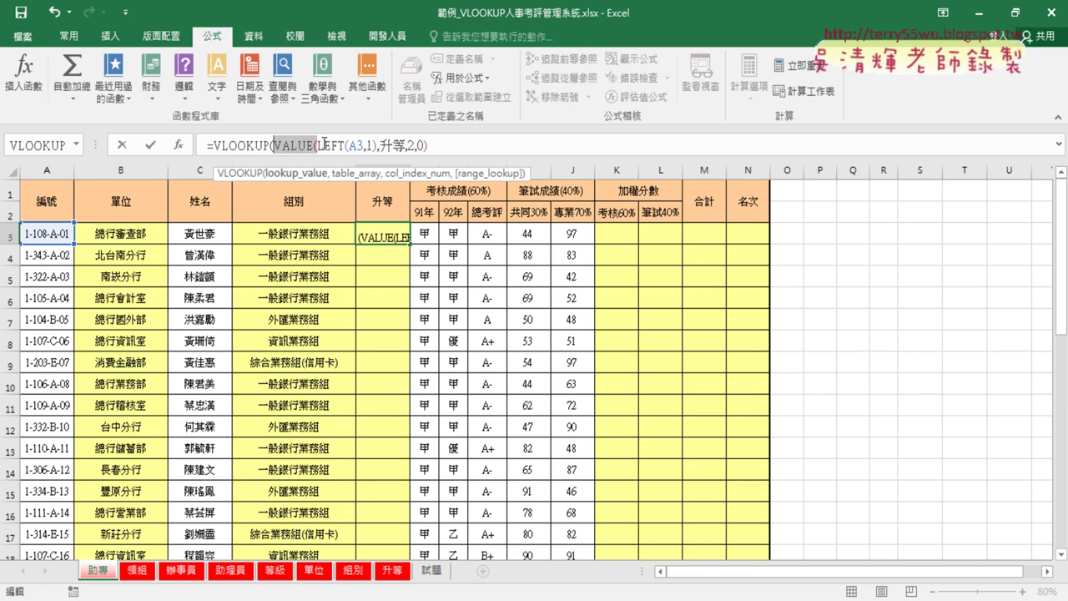
pyautogui.click(376, 147)
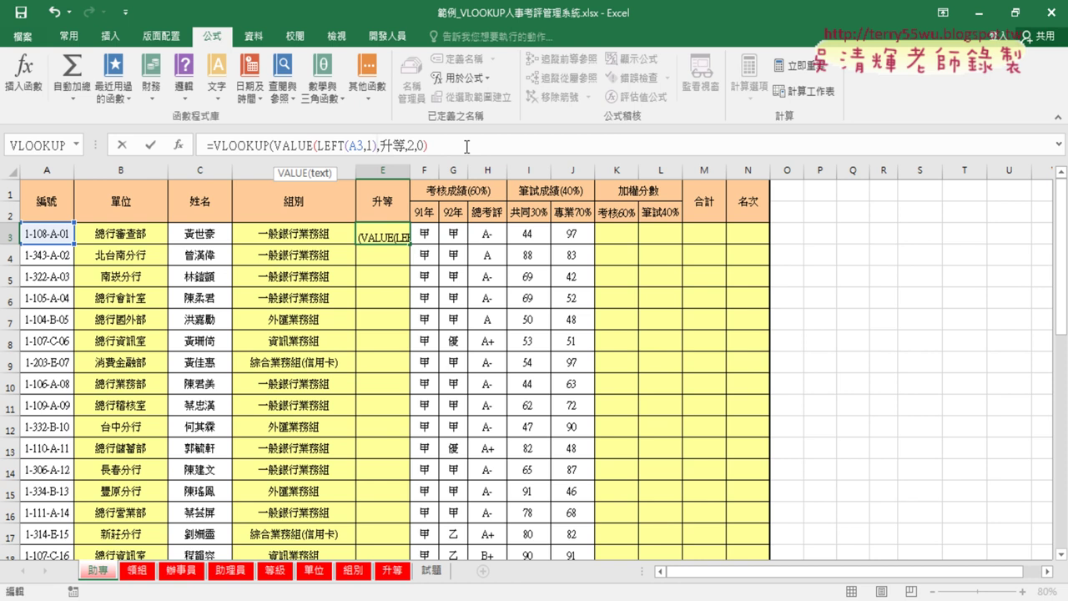
pyautogui.write(')')
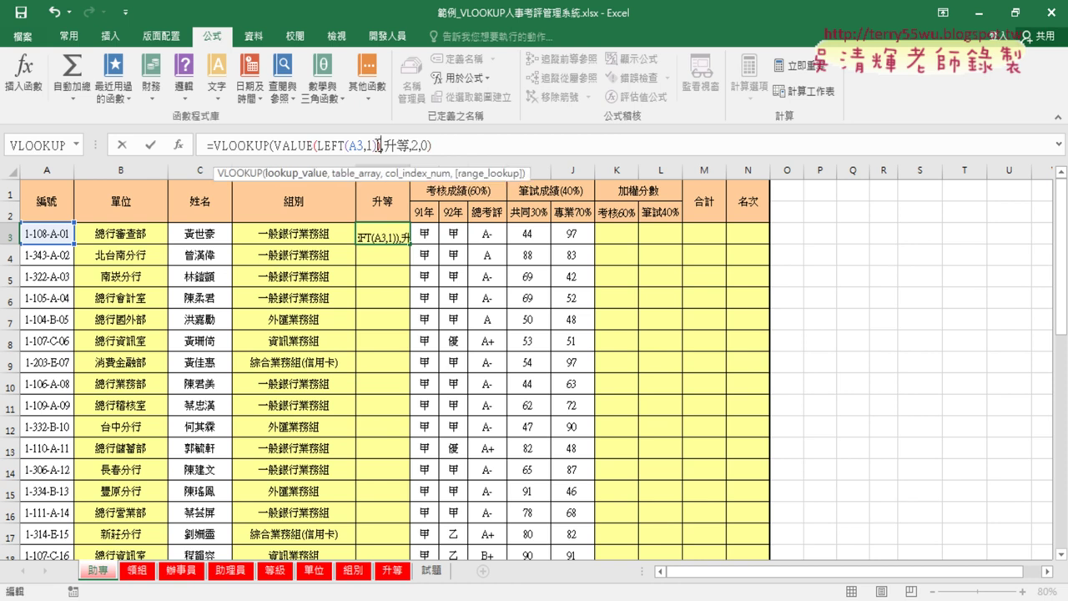
pyautogui.moveTo(379, 147); pyautogui.dragTo(315, 146)
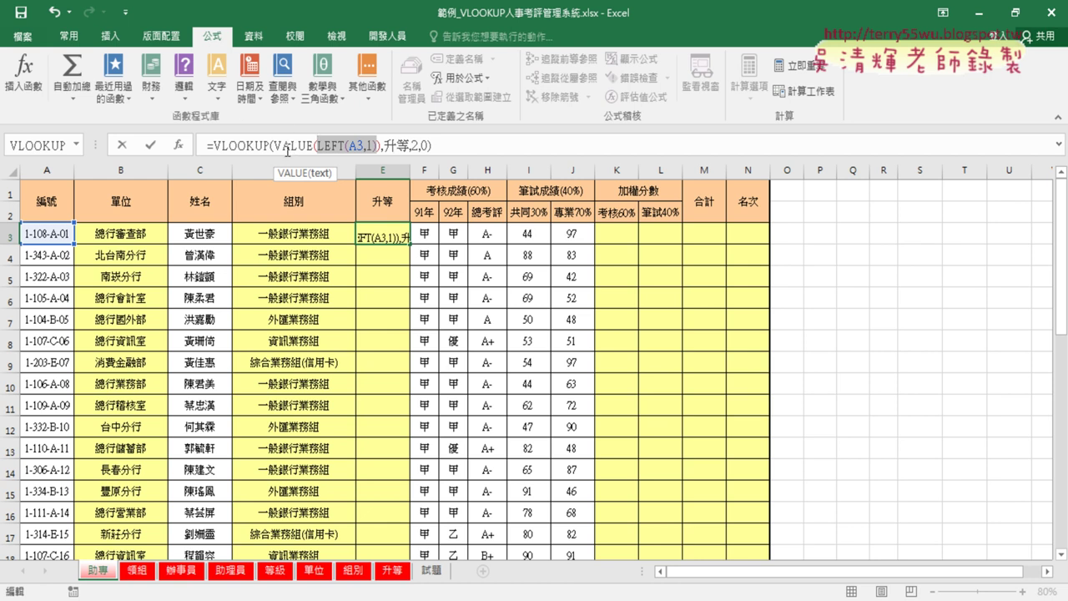
pyautogui.click(151, 150)
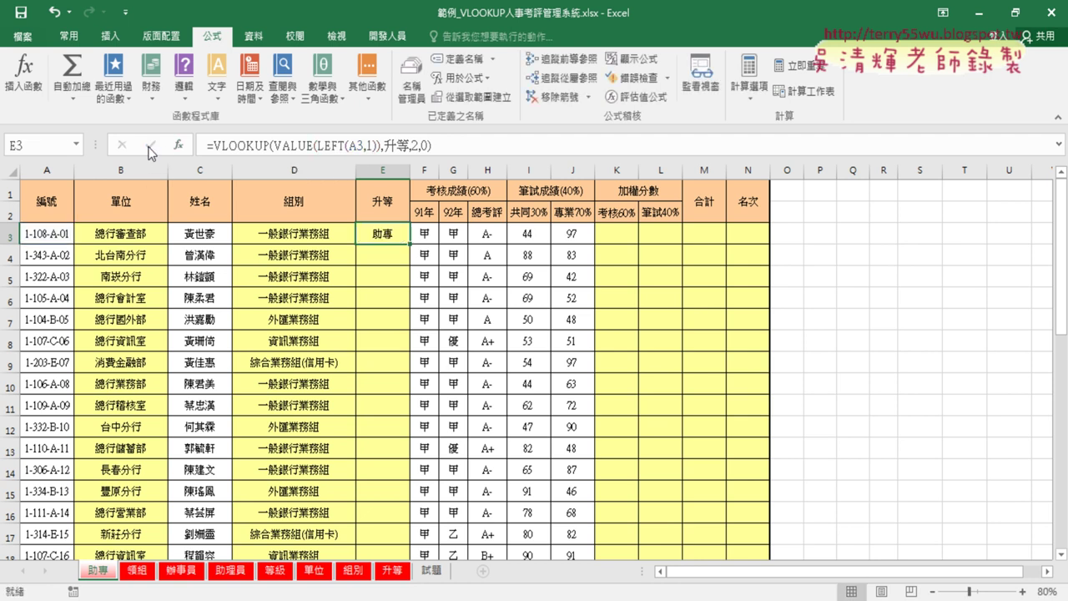
# Fill E3's formula down the 升等 column, confirm its lookup value is 1, and select columns B–E.
pyautogui.doubleClick(411, 245)
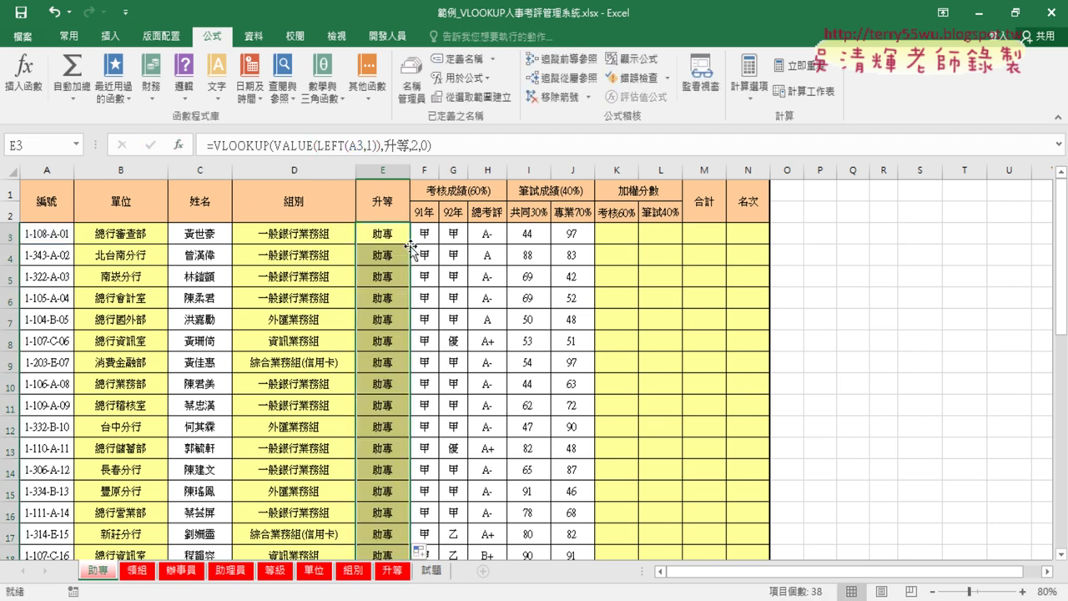
pyautogui.click(382, 235)
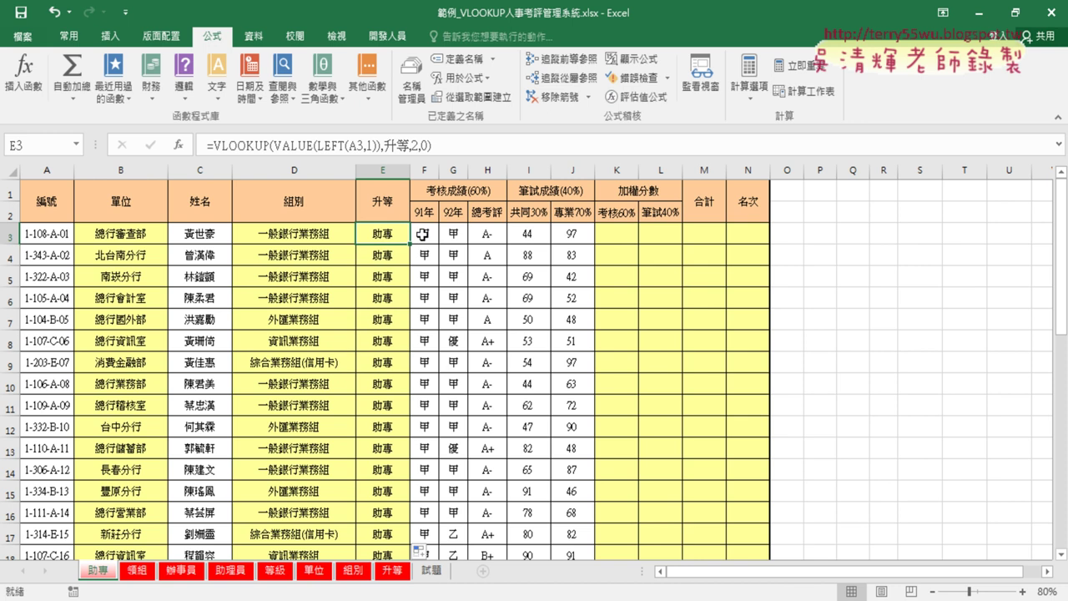
pyautogui.click(269, 145)
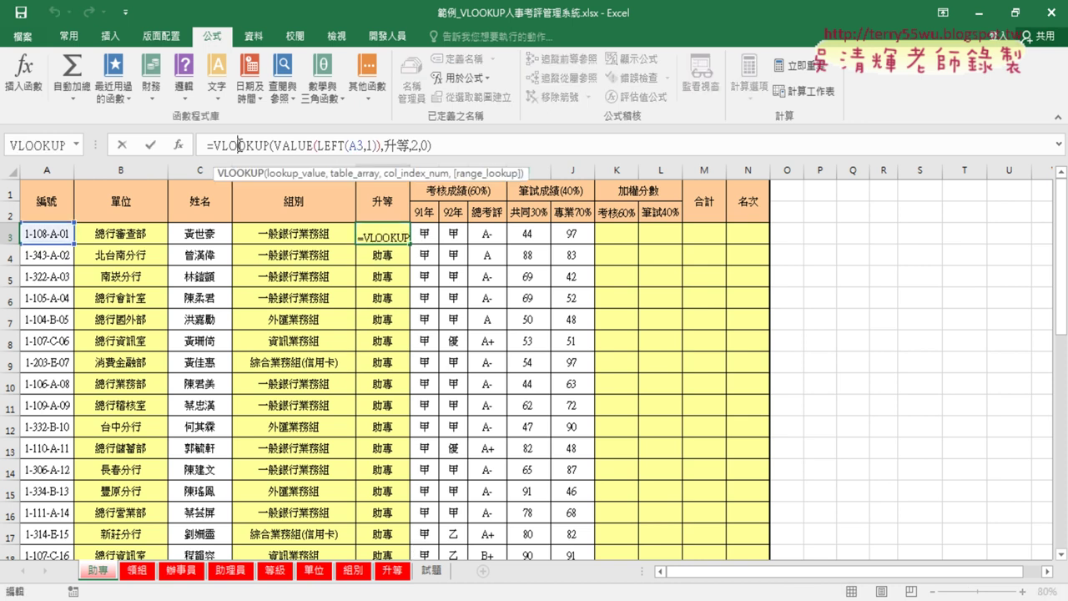
pyautogui.click(178, 144)
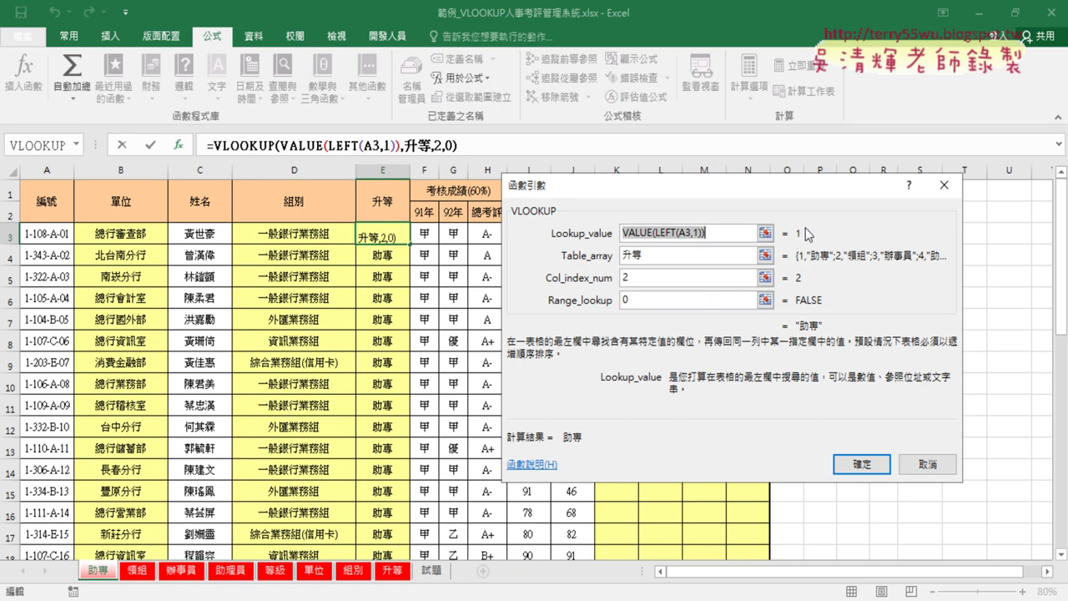
pyautogui.click(744, 237)
pyautogui.click(634, 236)
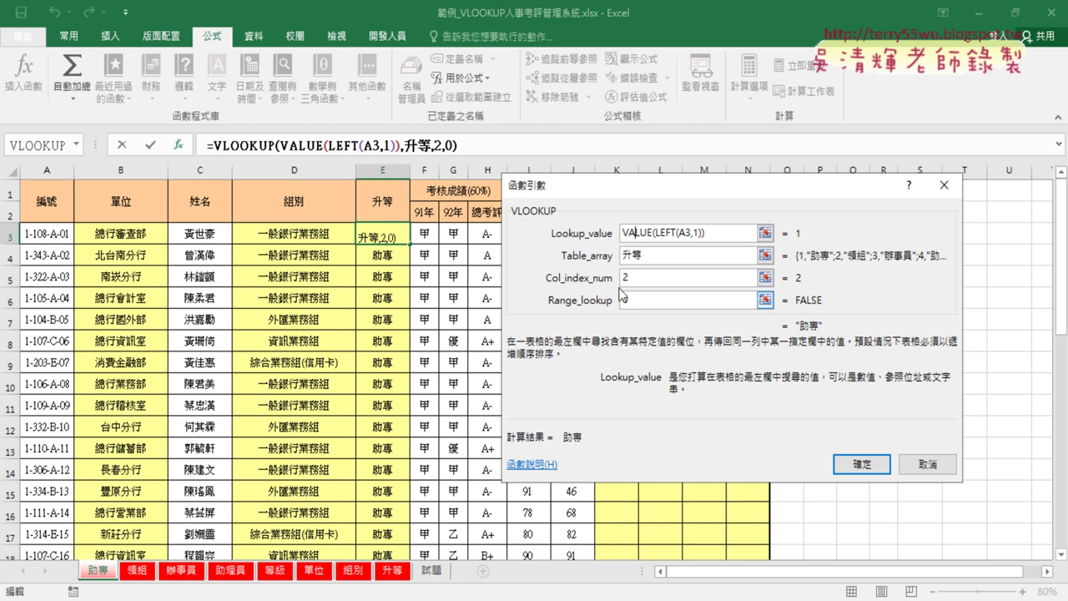
pyautogui.click(862, 465)
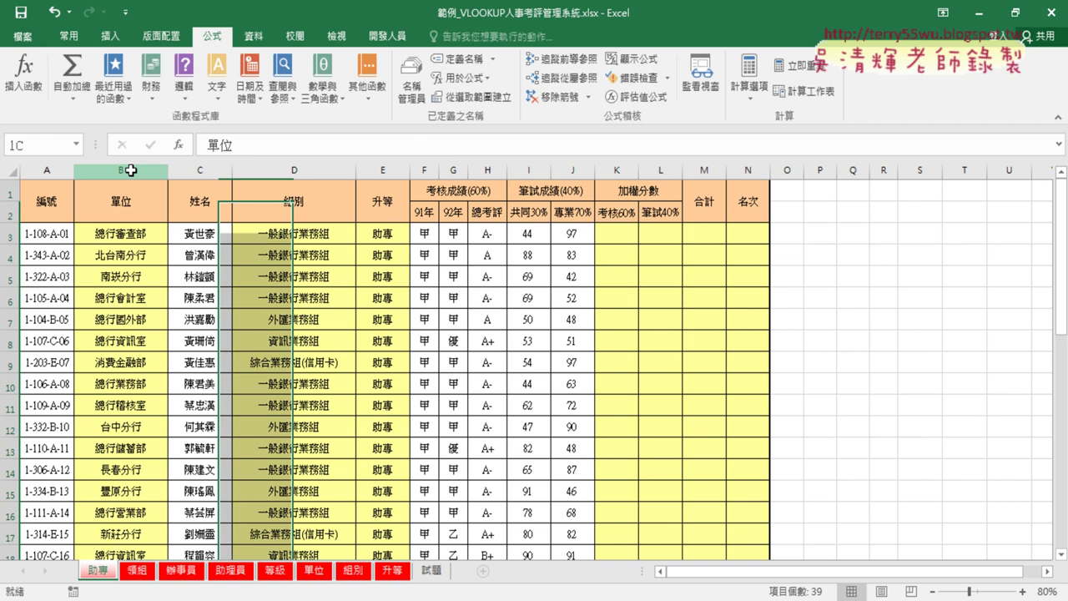
pyautogui.moveTo(125, 171); pyautogui.dragTo(382, 170)
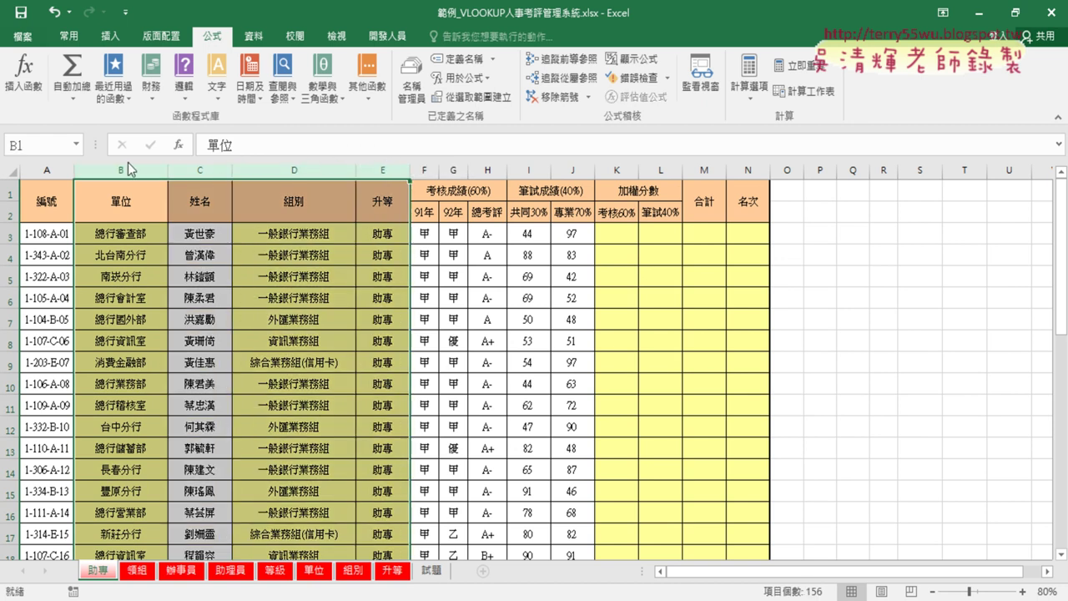